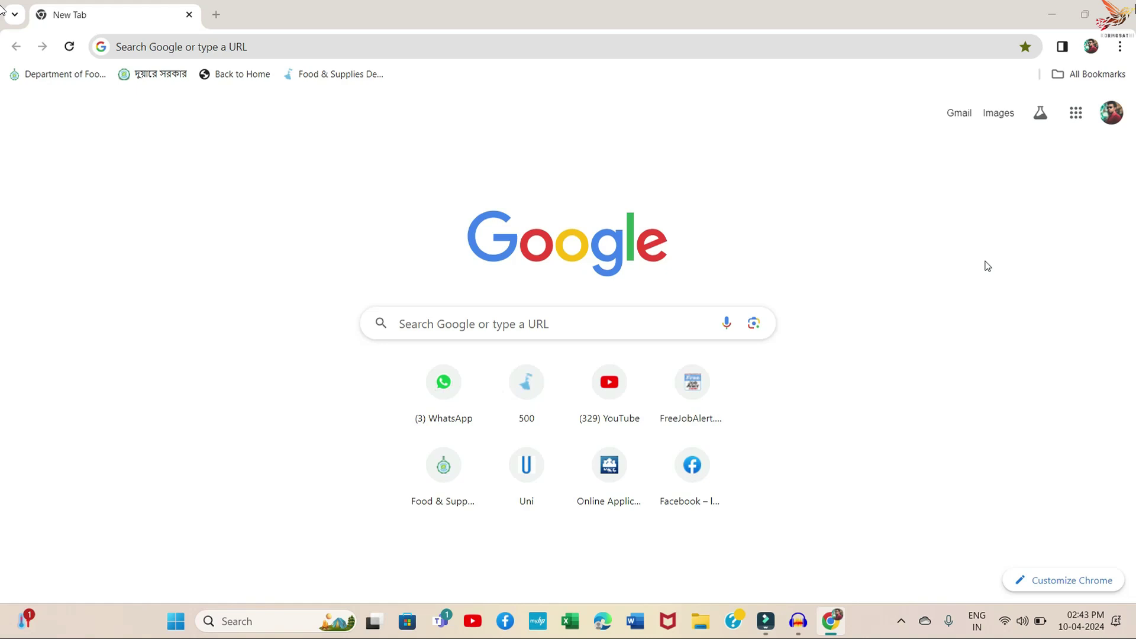
- Load wbprb.applythrunet.co.in in Chrome
left_click(299, 38)
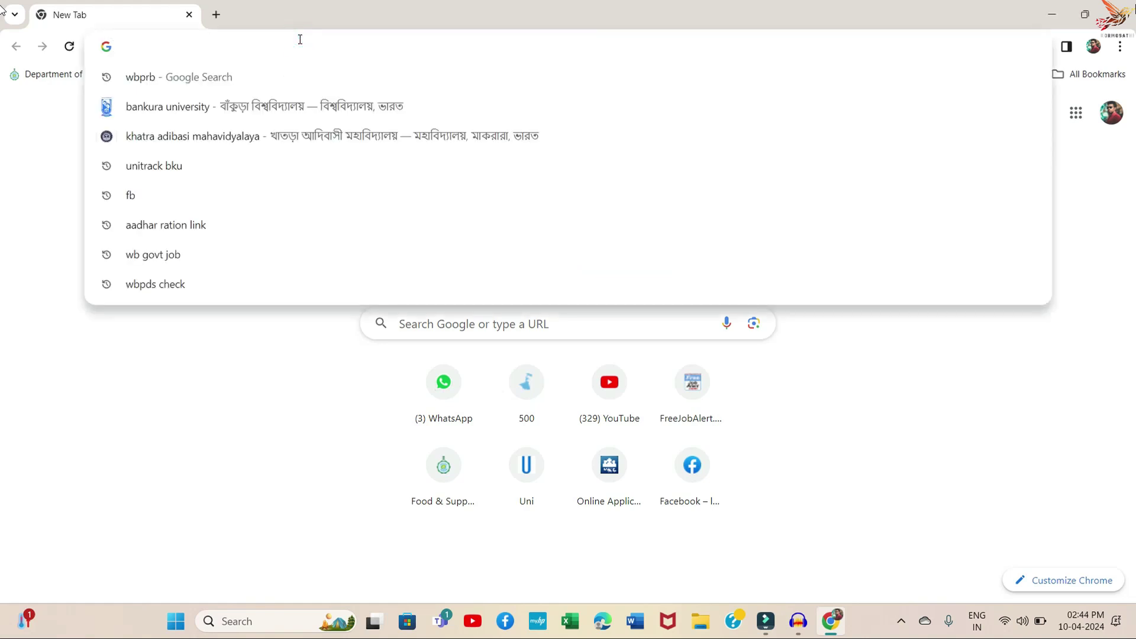
type("wbprb.")
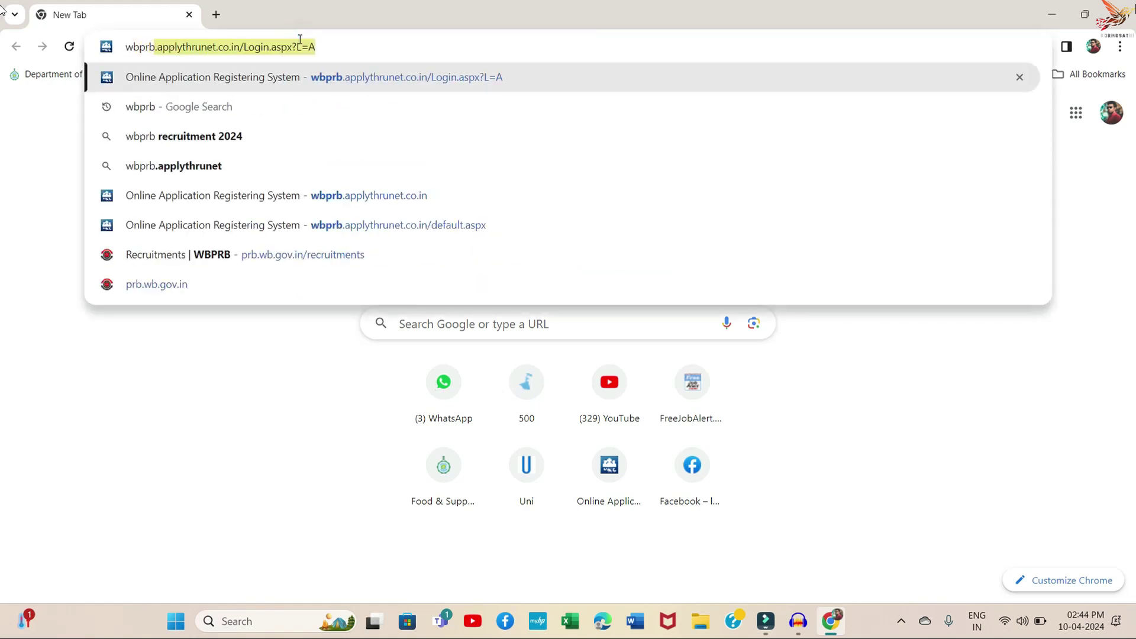
type("applythrunet.co.in")
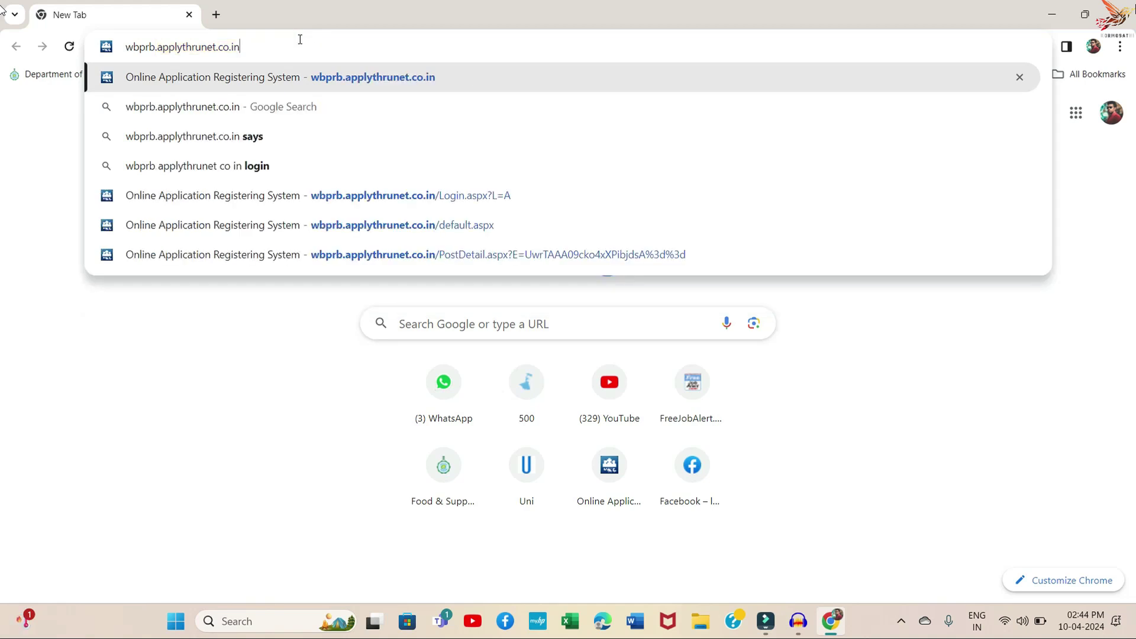
key("Return")
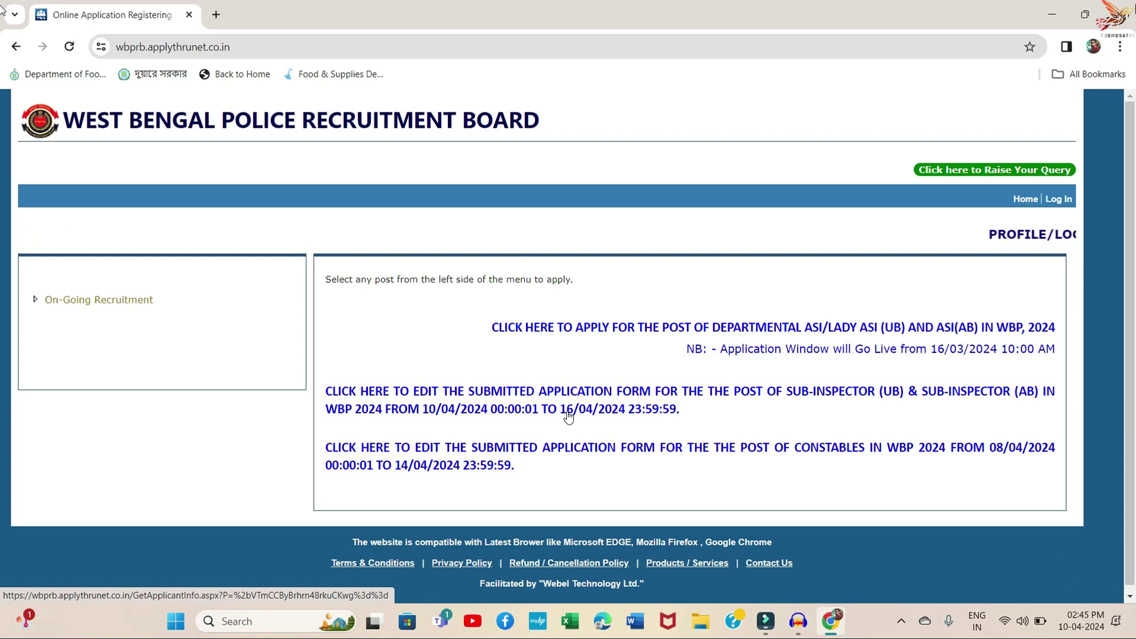
scroll(379, 428, "down", 1)
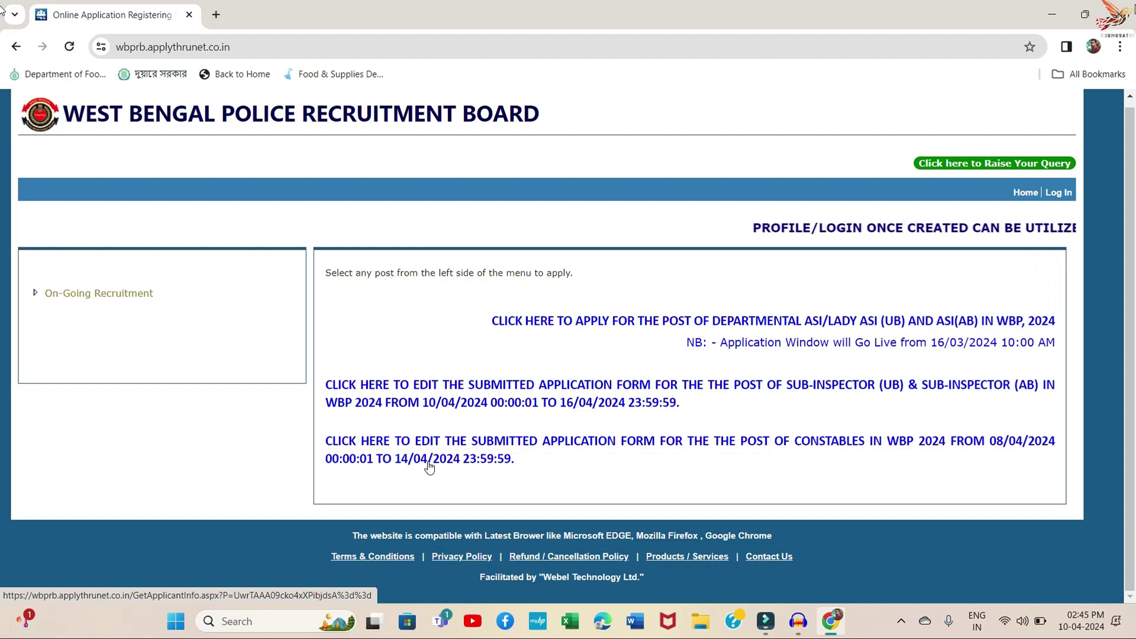
- Open the constables edit form with Constables kept as the post
left_click(342, 441)
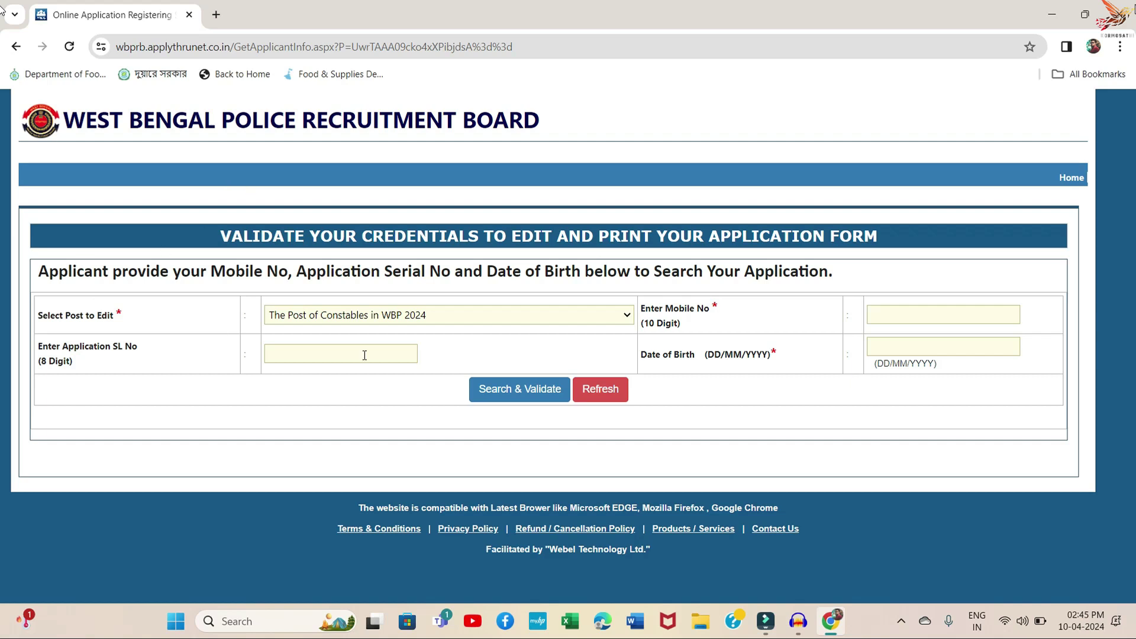
left_click(425, 322)
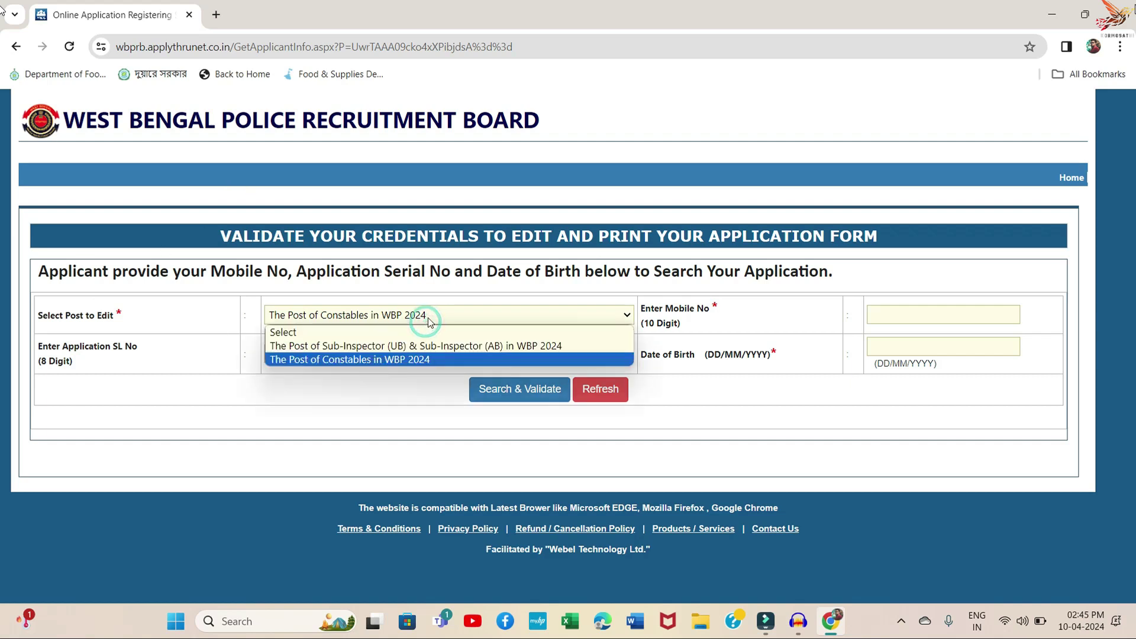
left_click(417, 317)
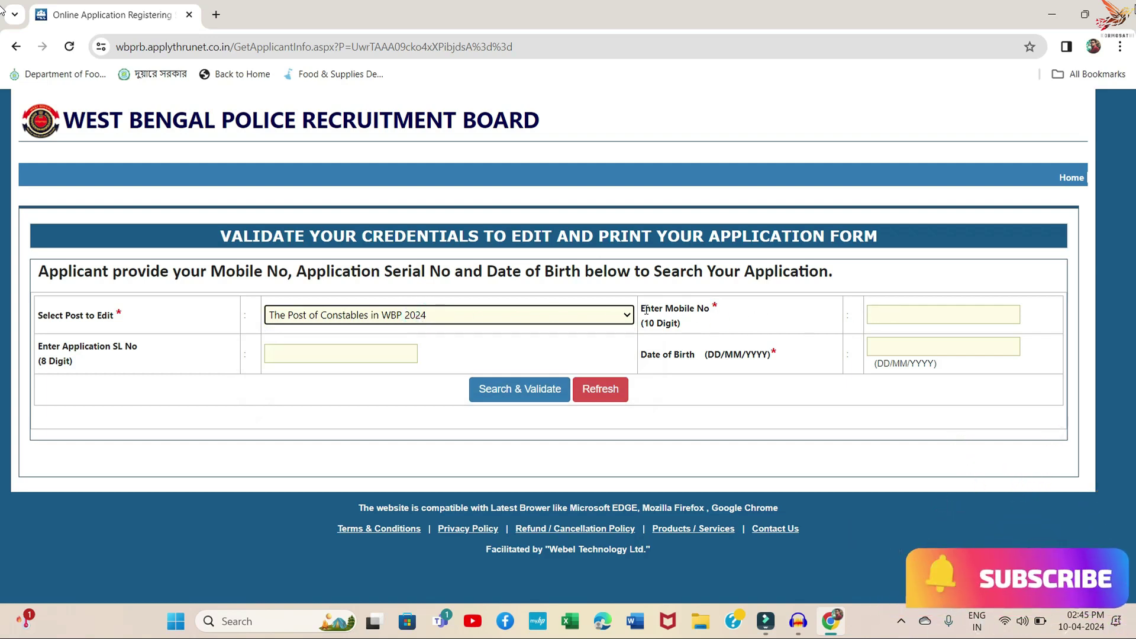
- Enter the applicant's mobile number and date of birth, then search and validate
left_click(943, 311)
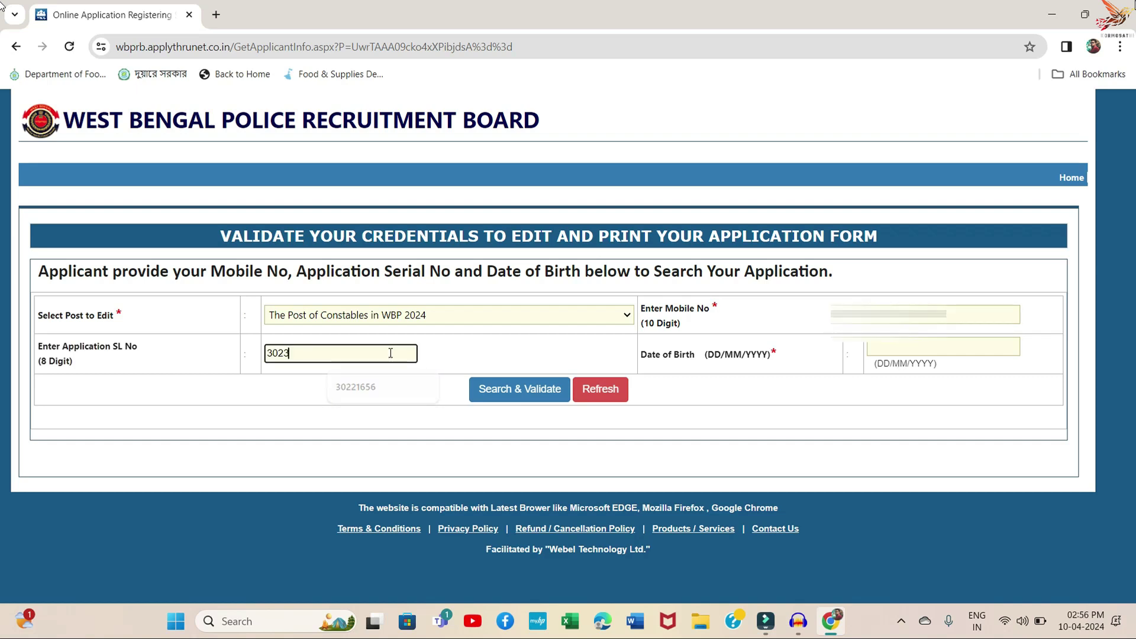
type("8591")
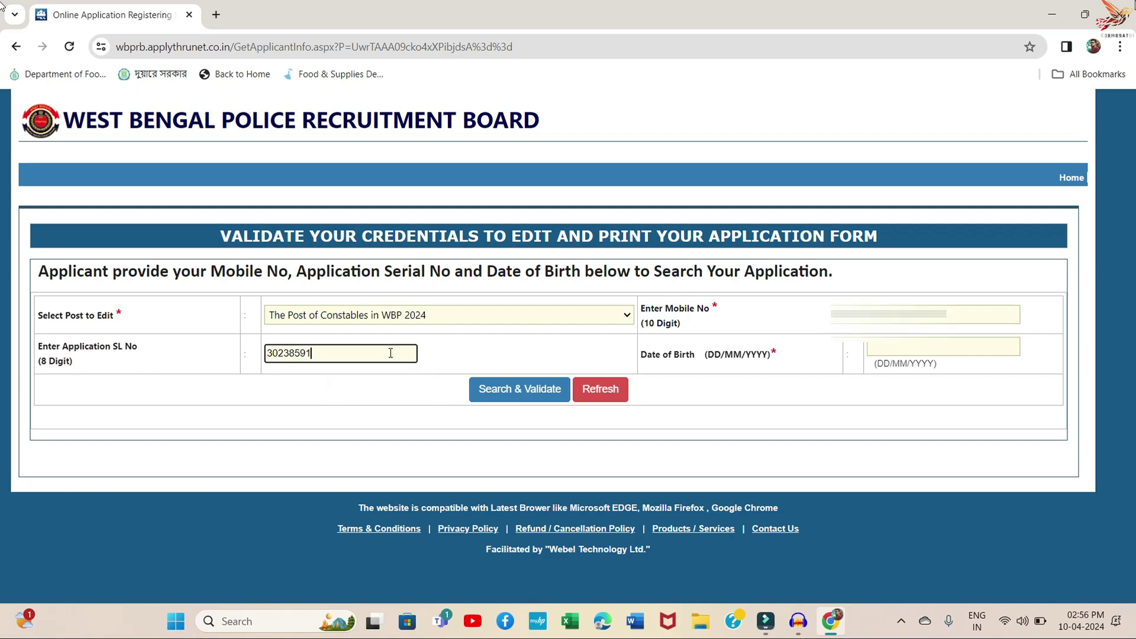
left_click(890, 347)
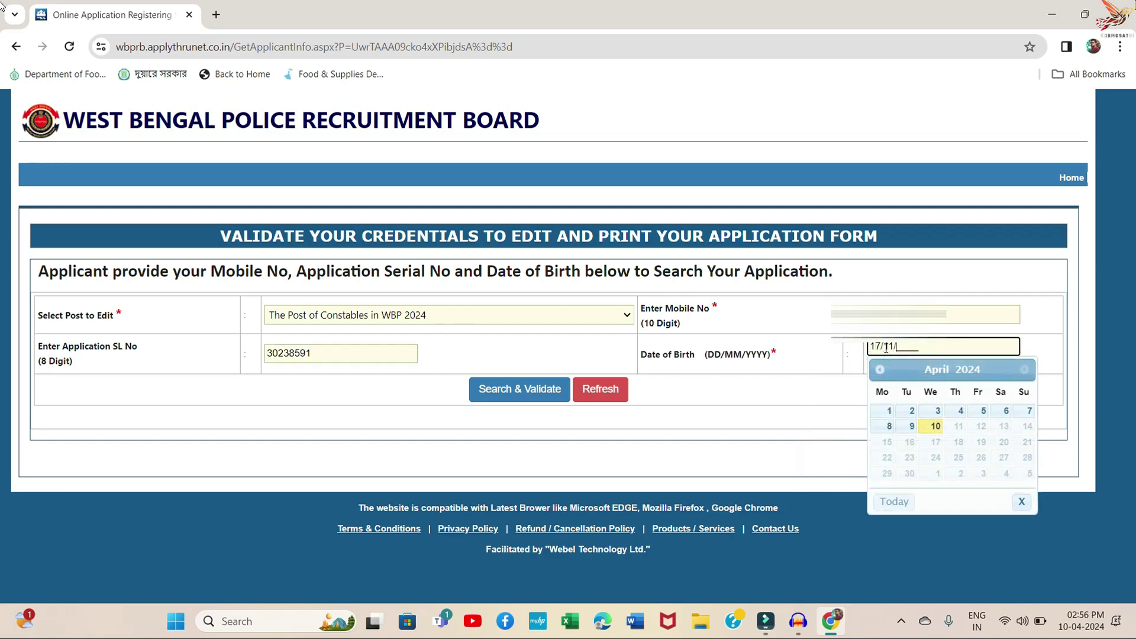
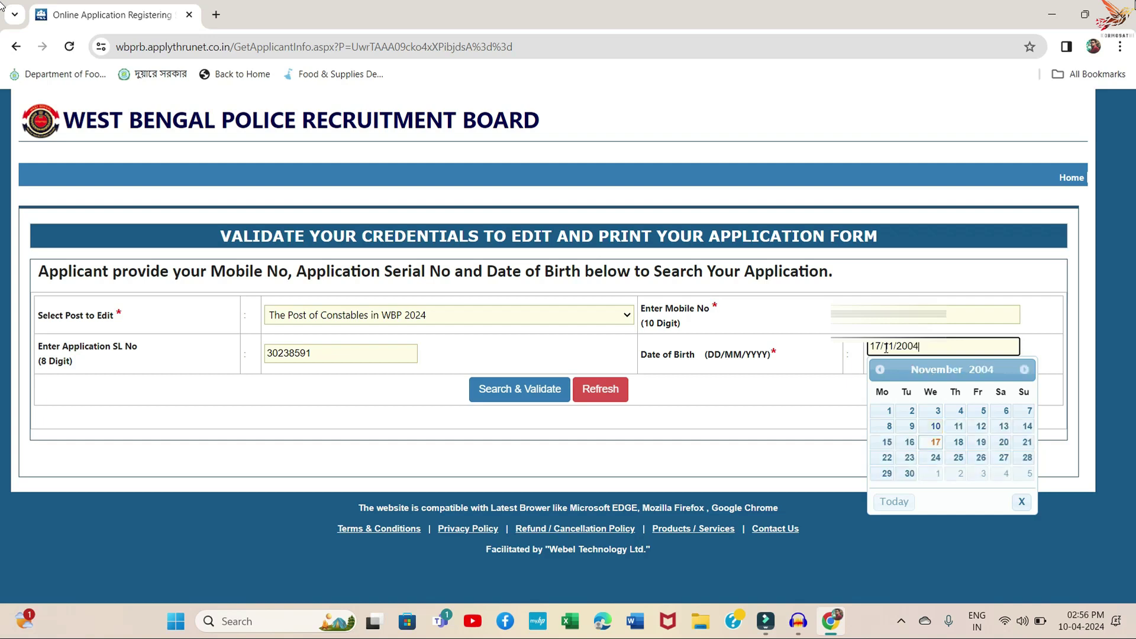
left_click(794, 459)
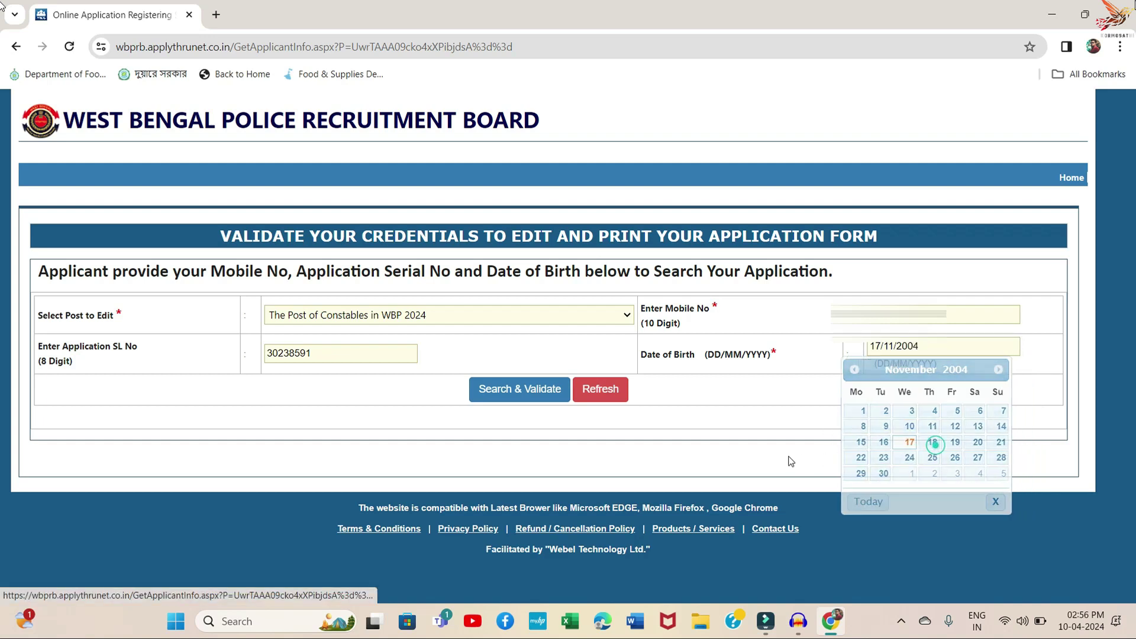
left_click(509, 389)
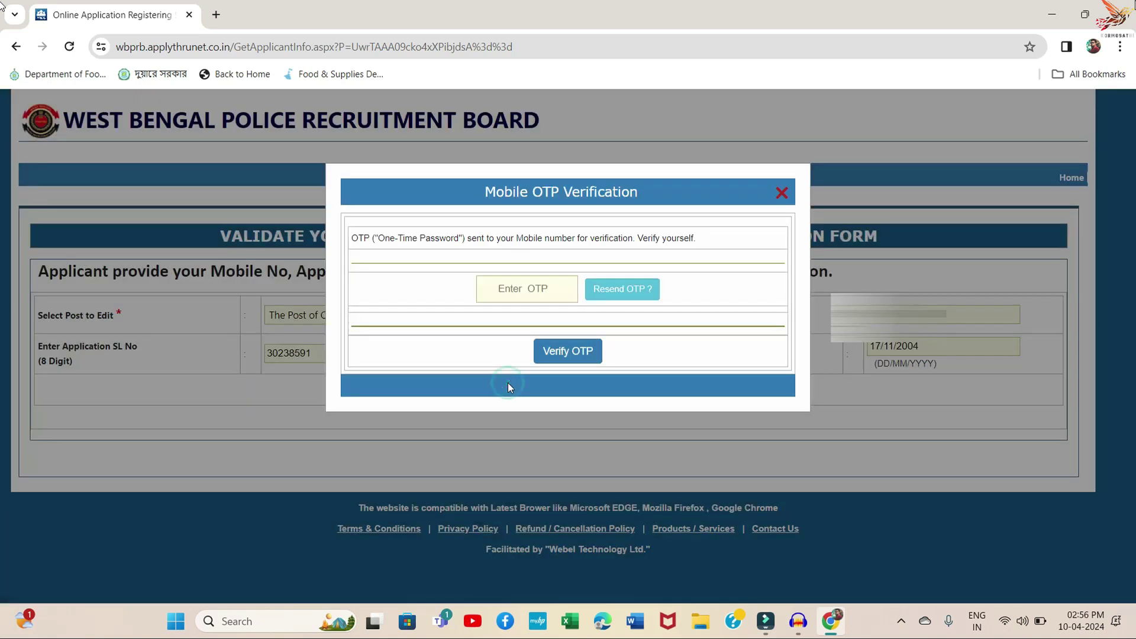
- Paste the mobile OTP, verify it, and scroll down to the Submitted Application Details
left_click(540, 289)
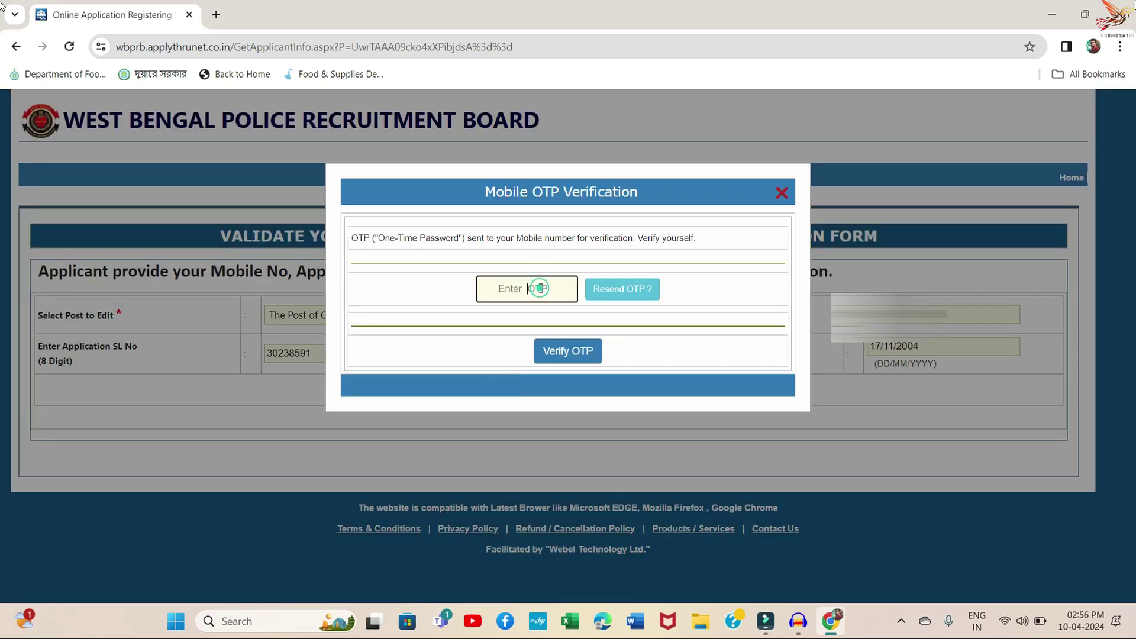
key("ctrl+v")
left_click(590, 353)
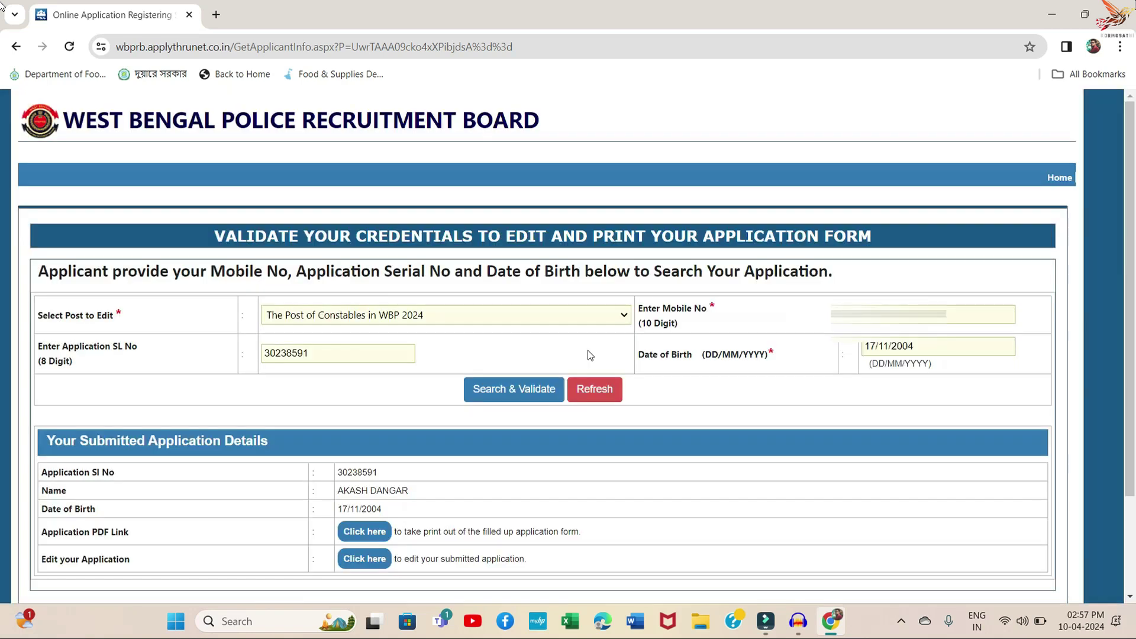
scroll(258, 353, "down", 1)
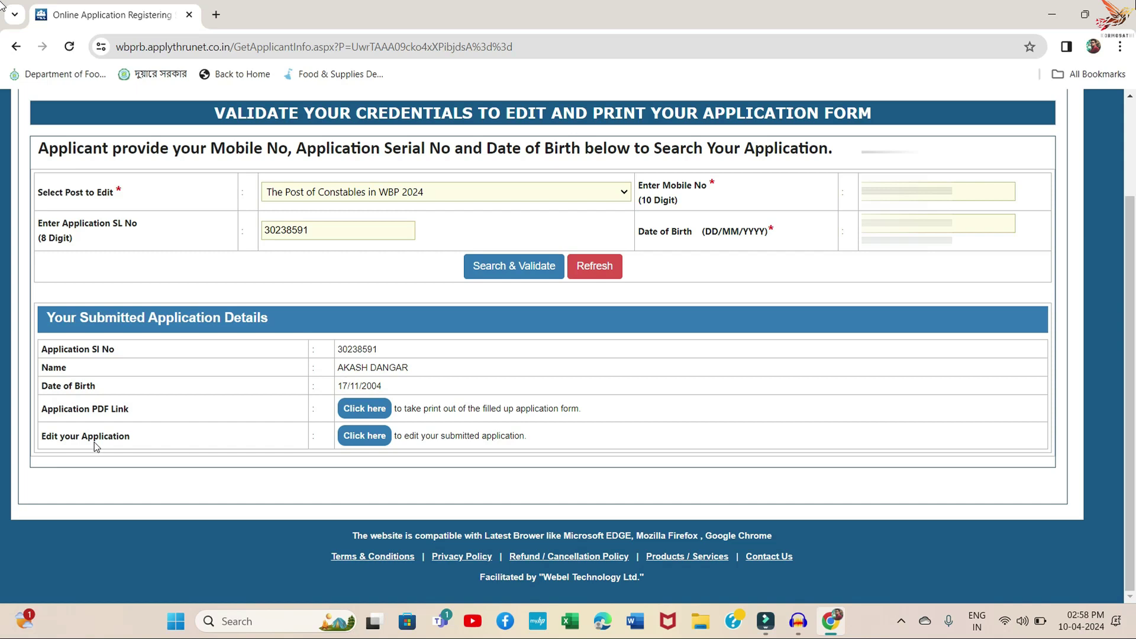
- Open the Constables 2024 Application Edit Page and scroll through its pre-filled details
left_click(368, 438)
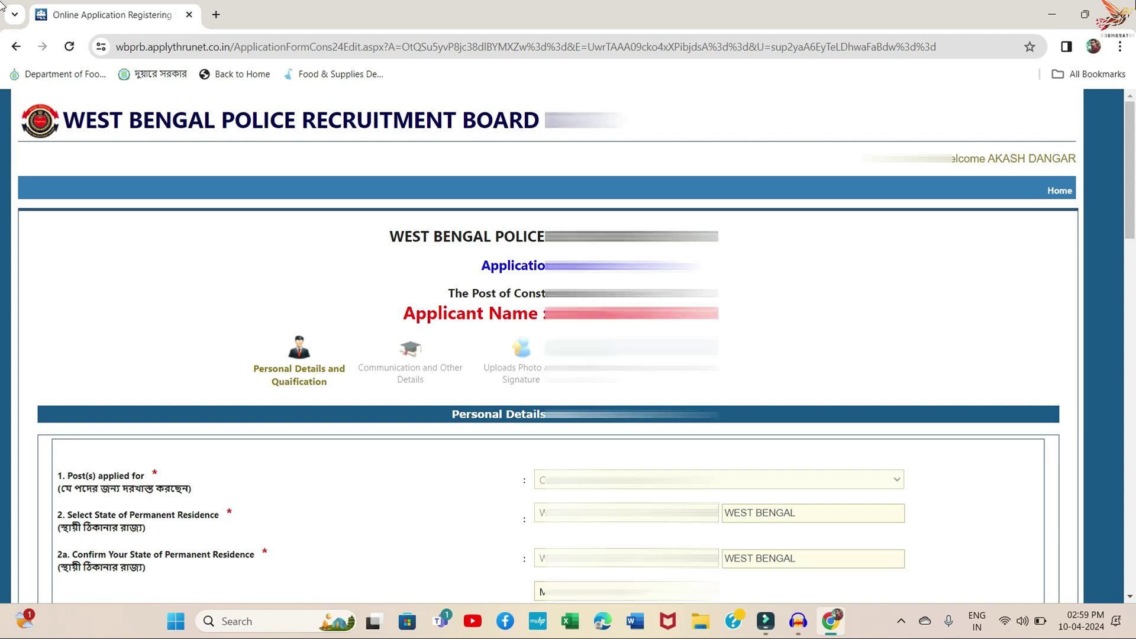
scroll(677, 307, "down", 3)
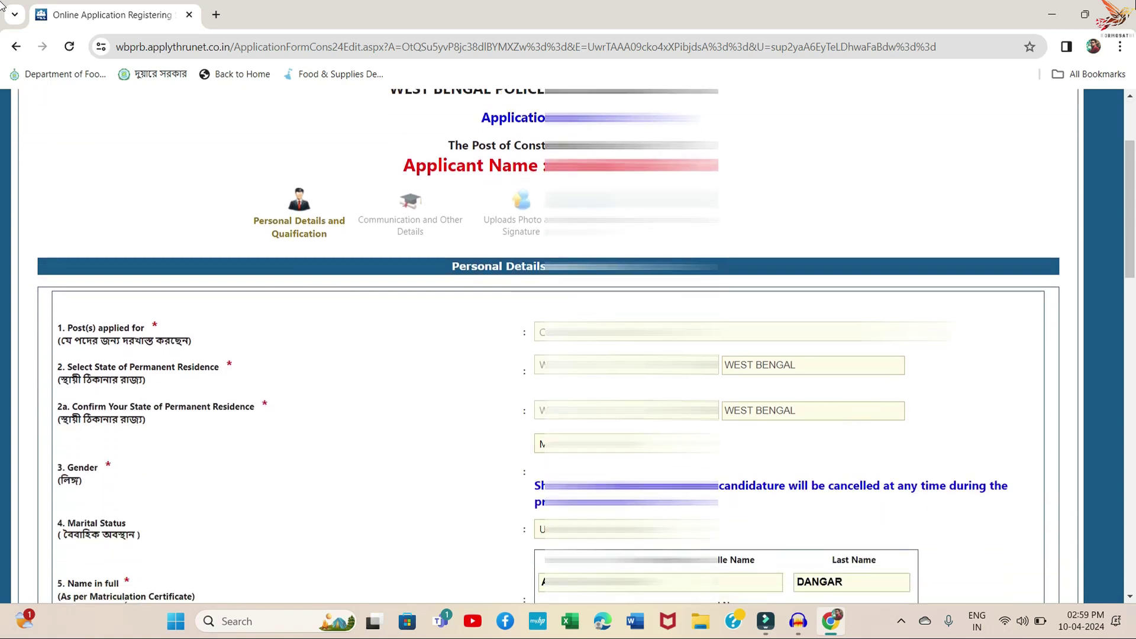
scroll(549, 345, "down", 8)
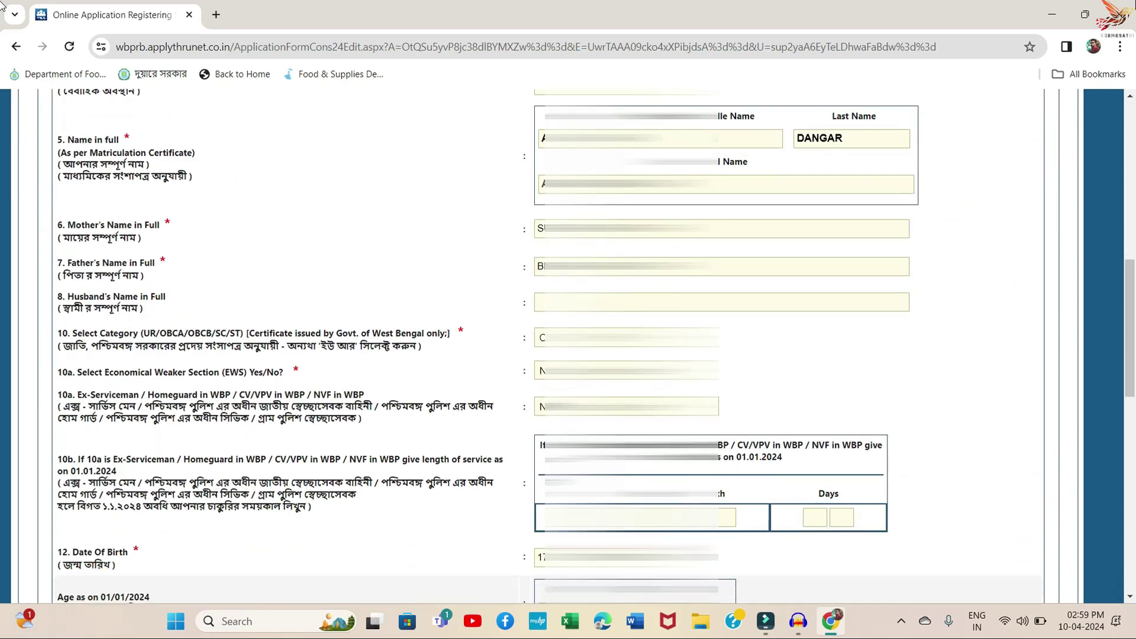
scroll(549, 345, "down", 10)
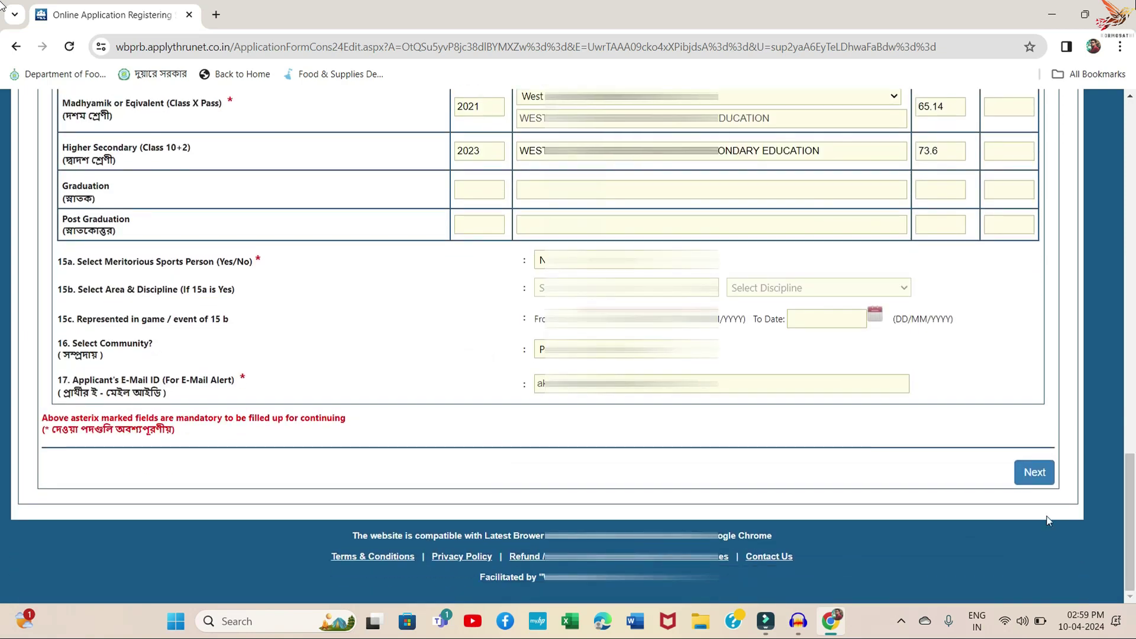
- Move past the personal details section, acknowledging the final-submission notice and confirming the details
left_click(1035, 472)
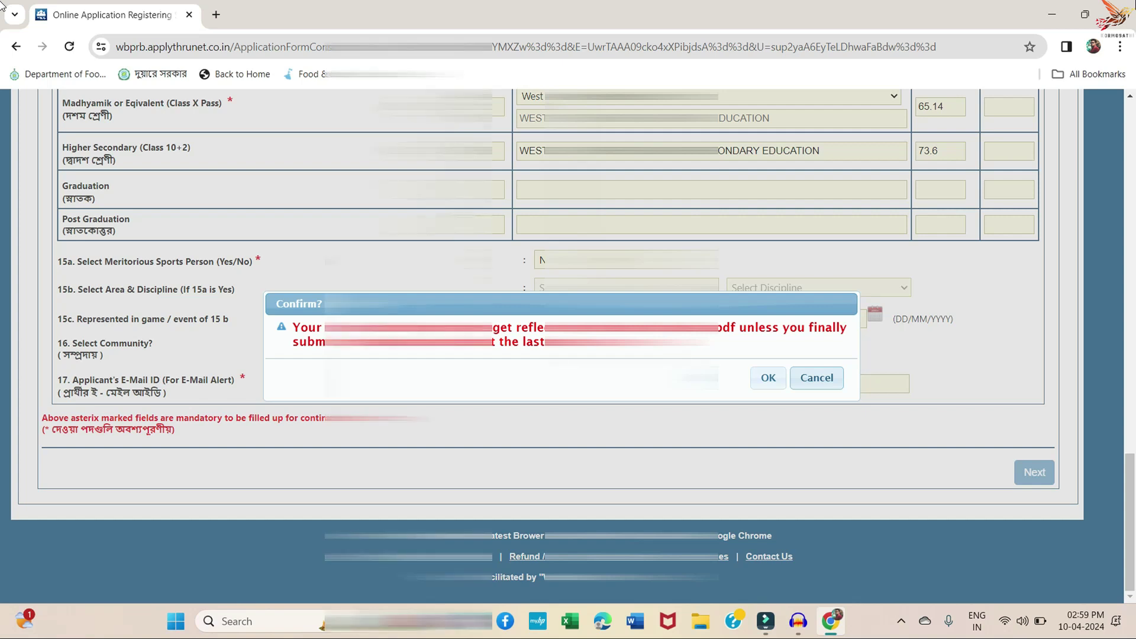
left_click(770, 378)
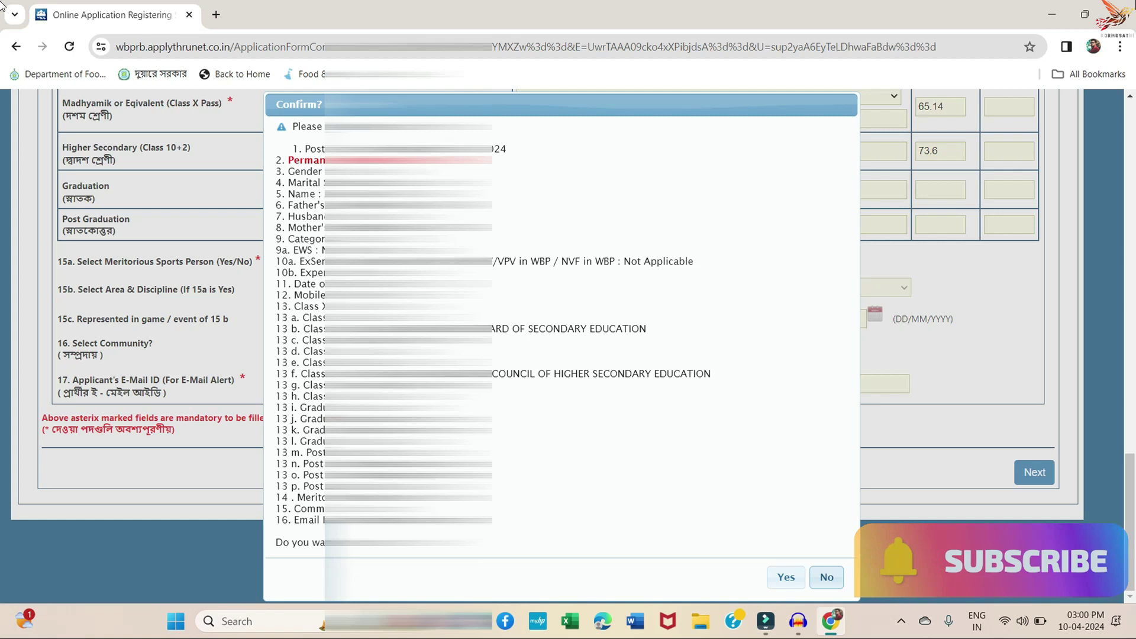
left_click(787, 583)
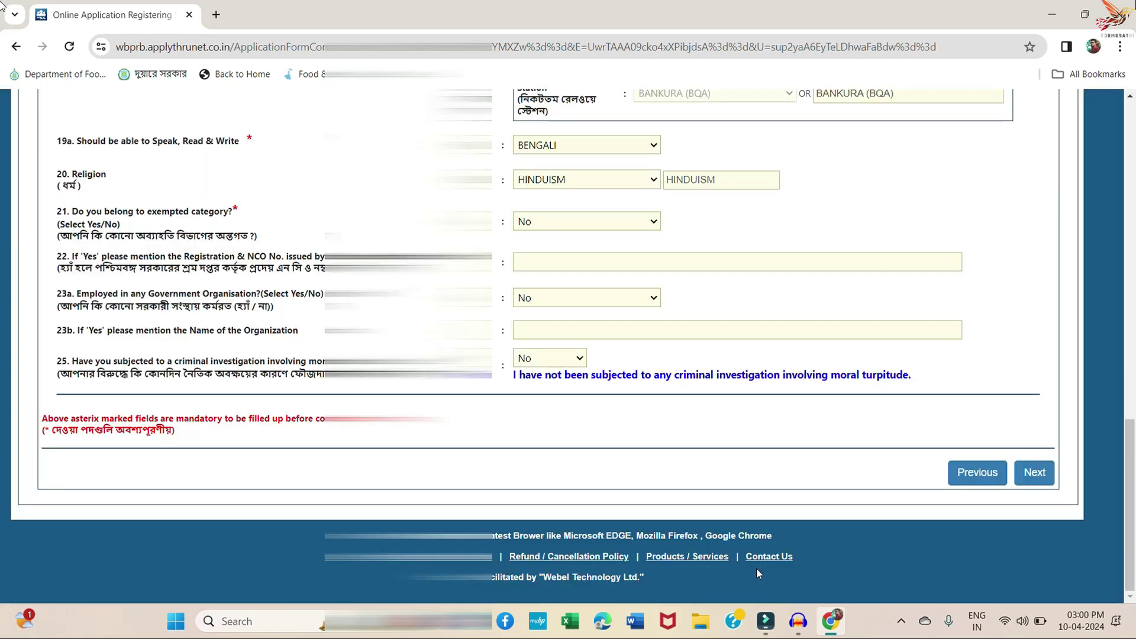
- Review the Communication and Other Details, then submit and confirm them as correct
scroll(554, 407, "up", 7)
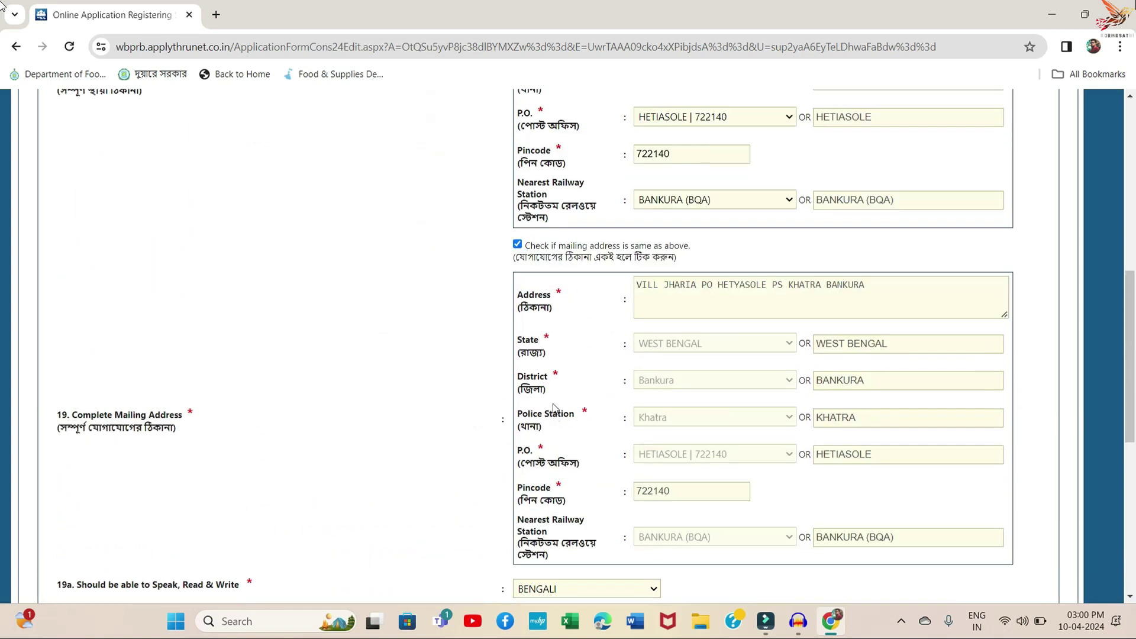
scroll(553, 407, "up", 5)
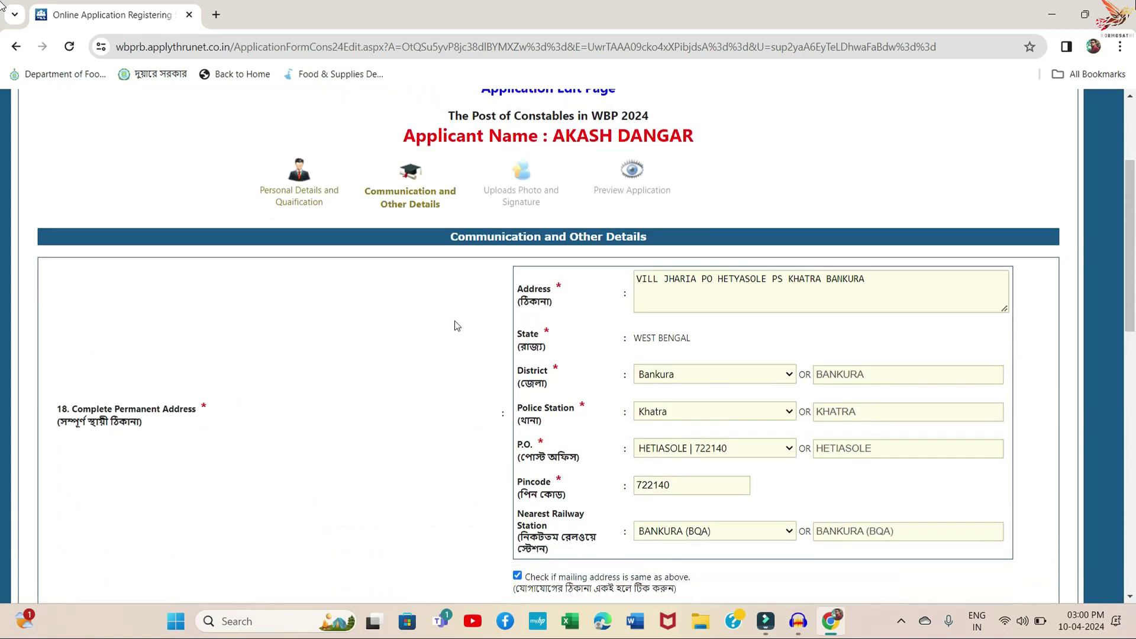
scroll(905, 300, "down", 1)
scroll(711, 339, "down", 1)
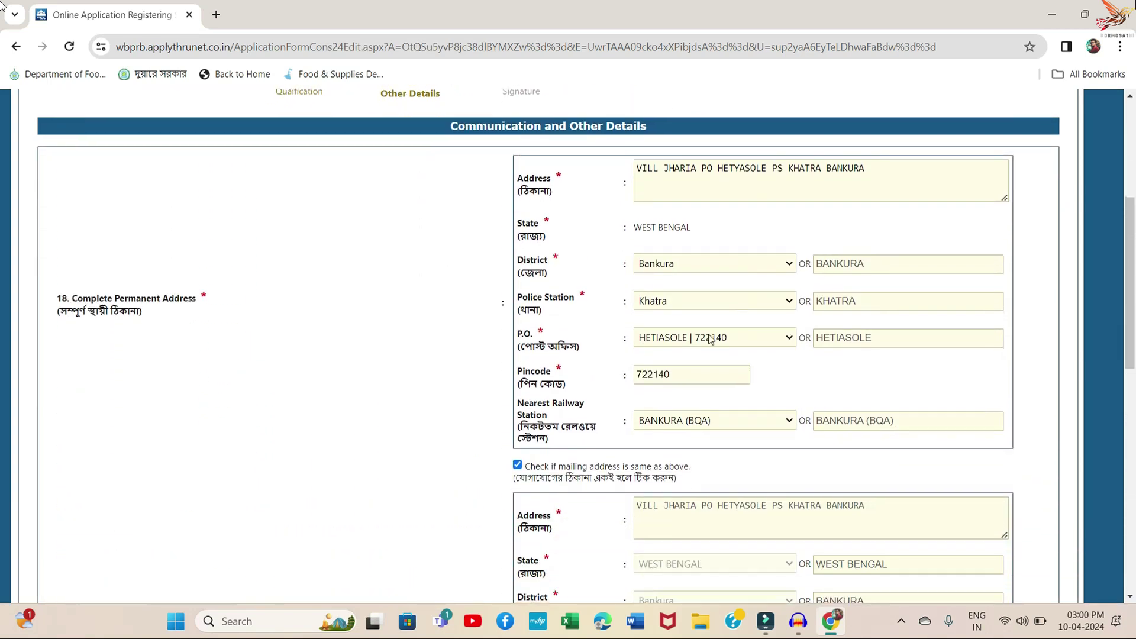
scroll(710, 339, "down", 3)
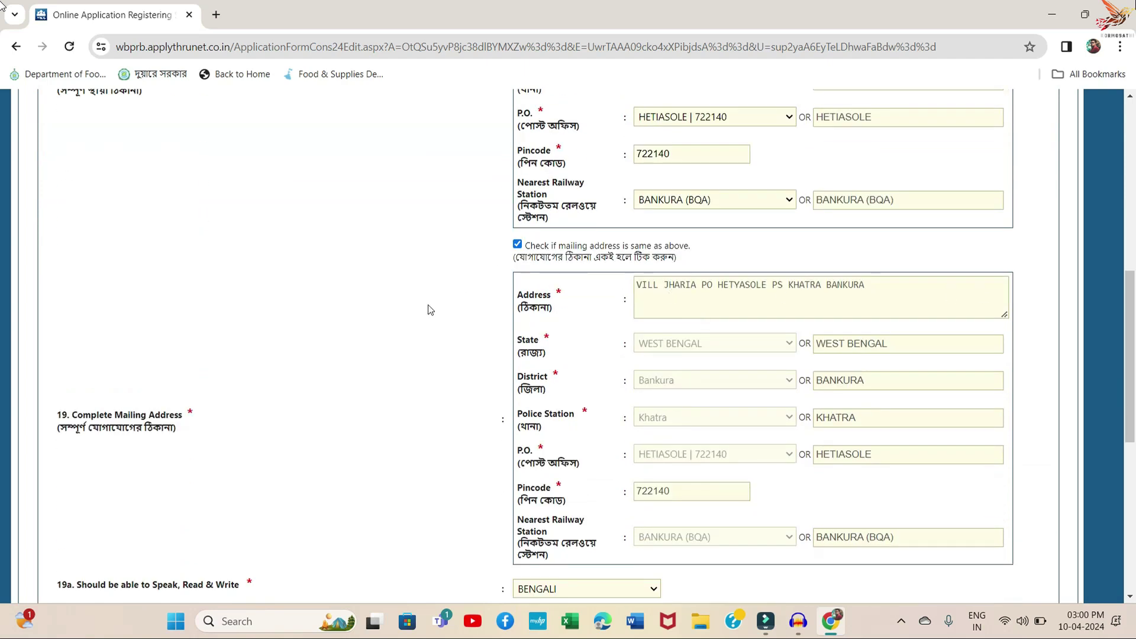
scroll(473, 319, "down", 4)
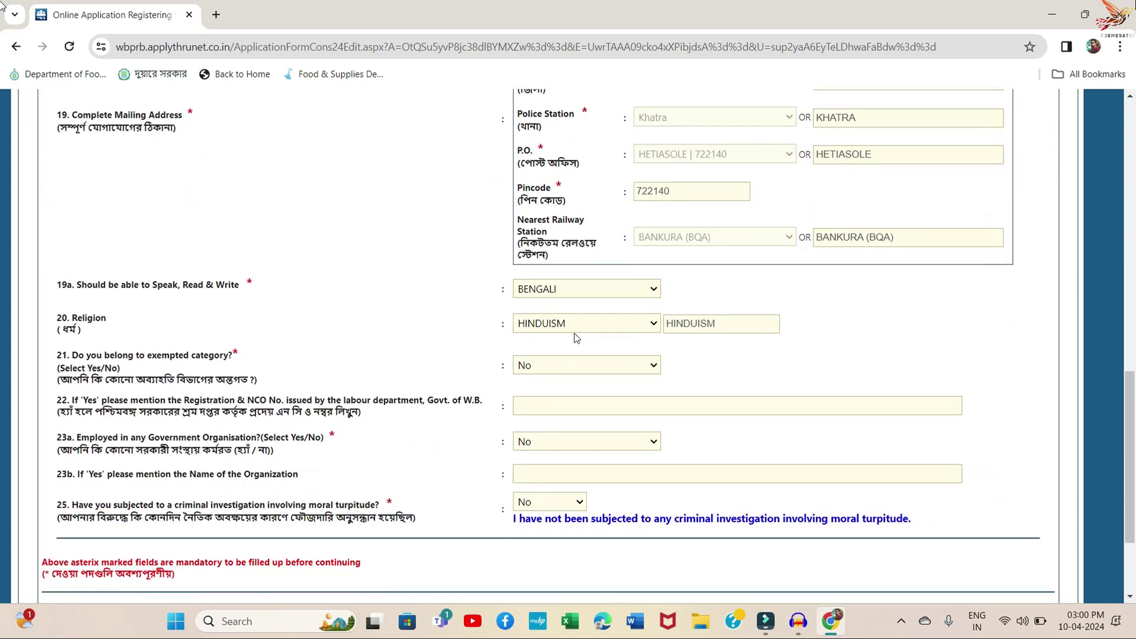
scroll(576, 338, "down", 1)
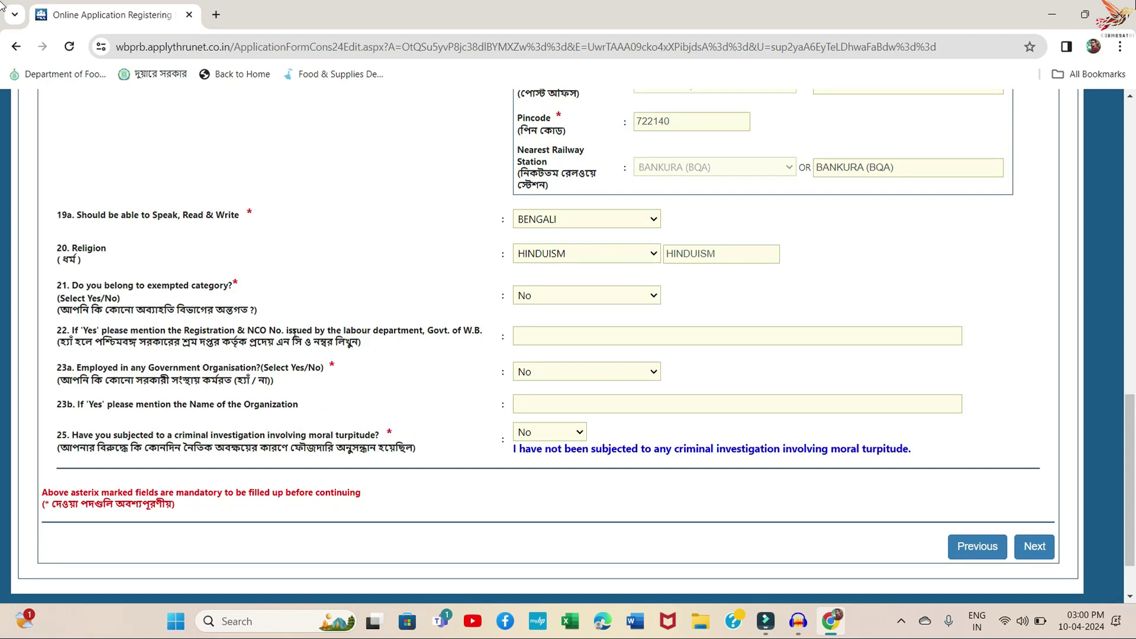
left_click(1031, 557)
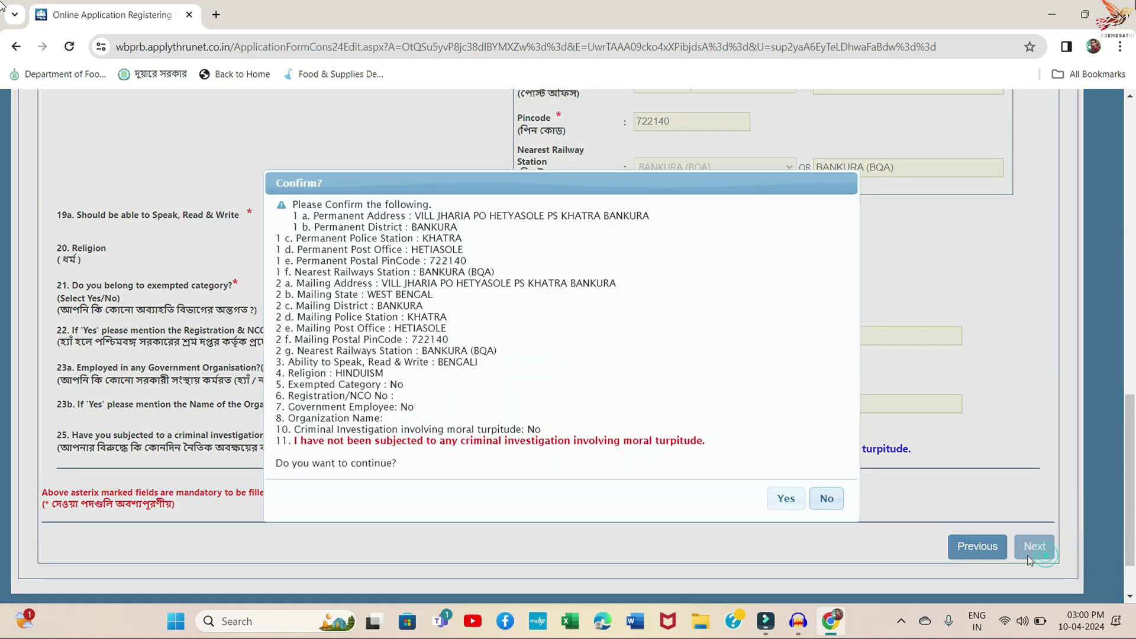
left_click(792, 499)
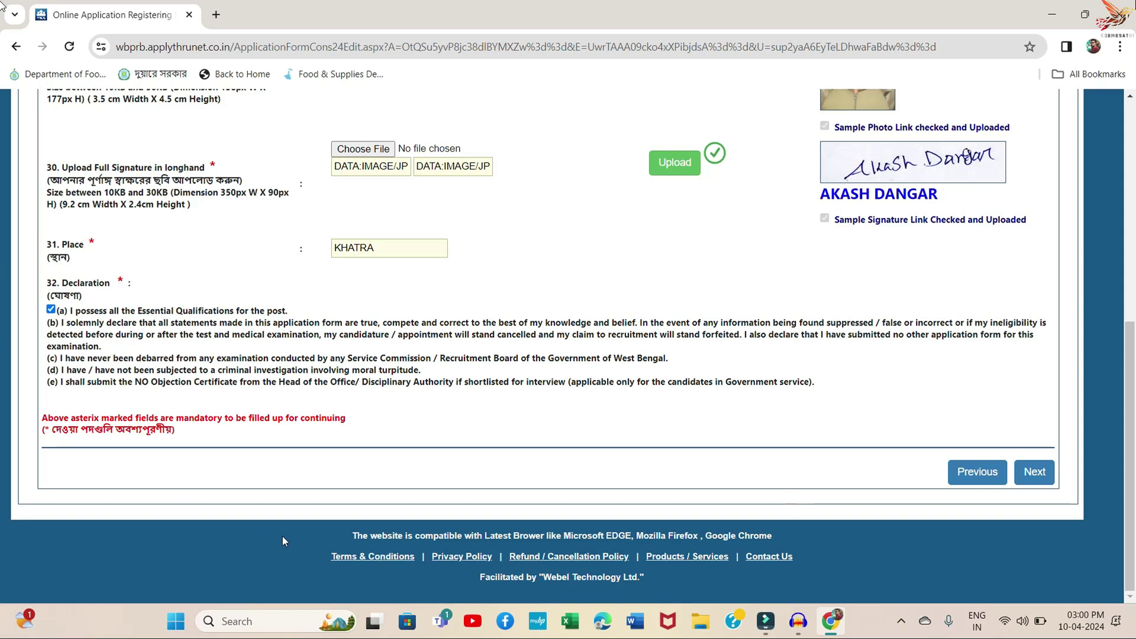
- Accept the photo and signature page with place KHATRA and confirm to reach the preview
scroll(282, 536, "up", 3)
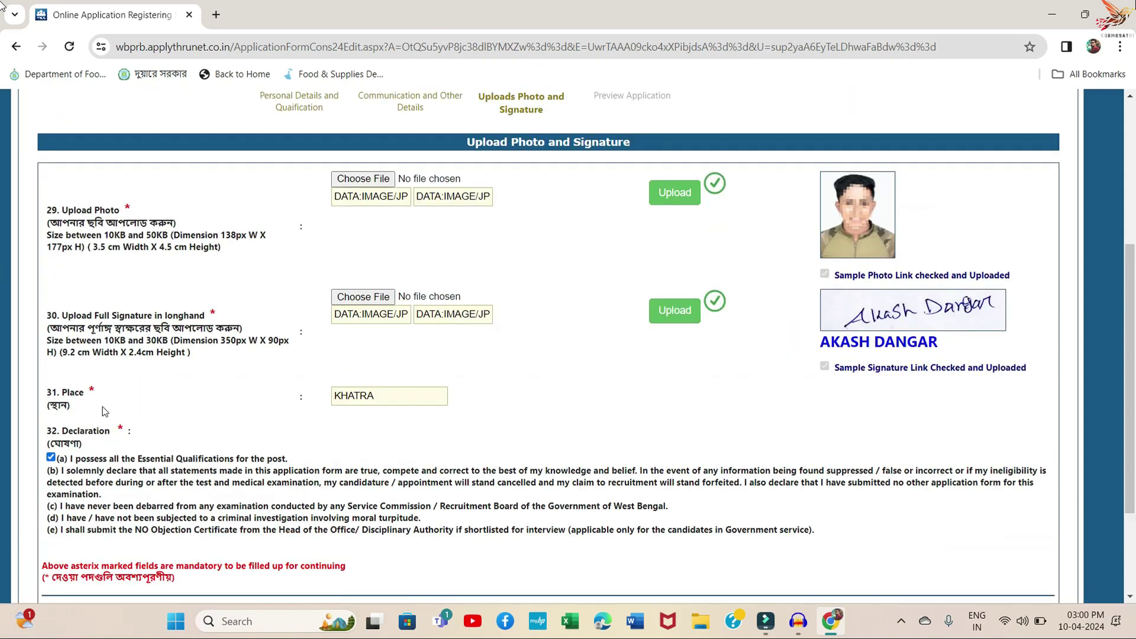
scroll(361, 526, "down", 2)
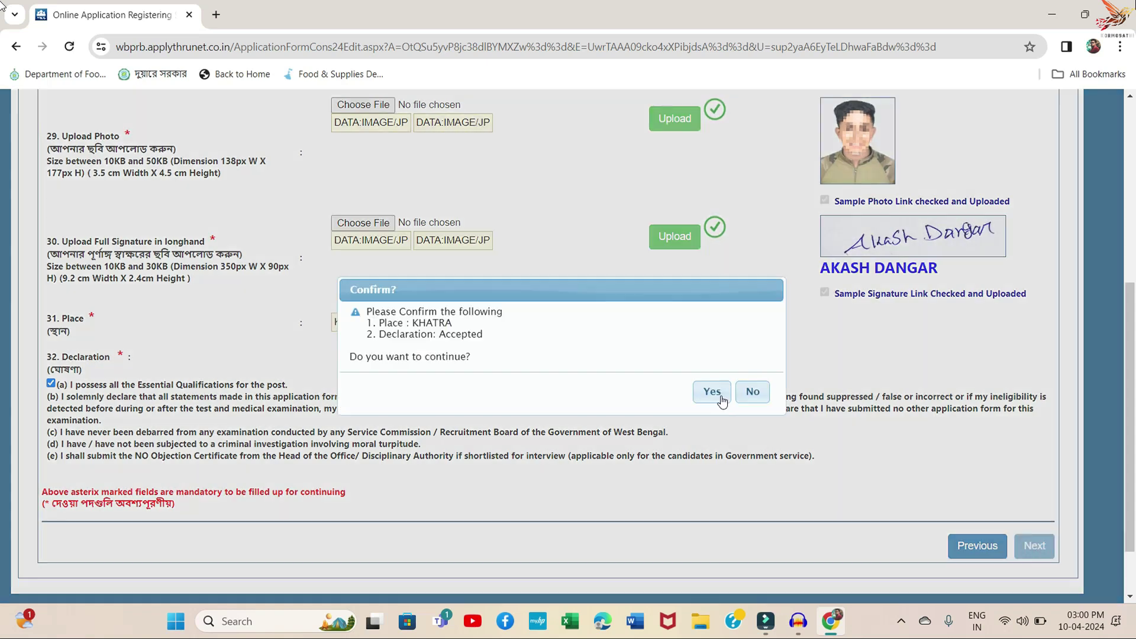
left_click(1034, 546)
left_click(713, 392)
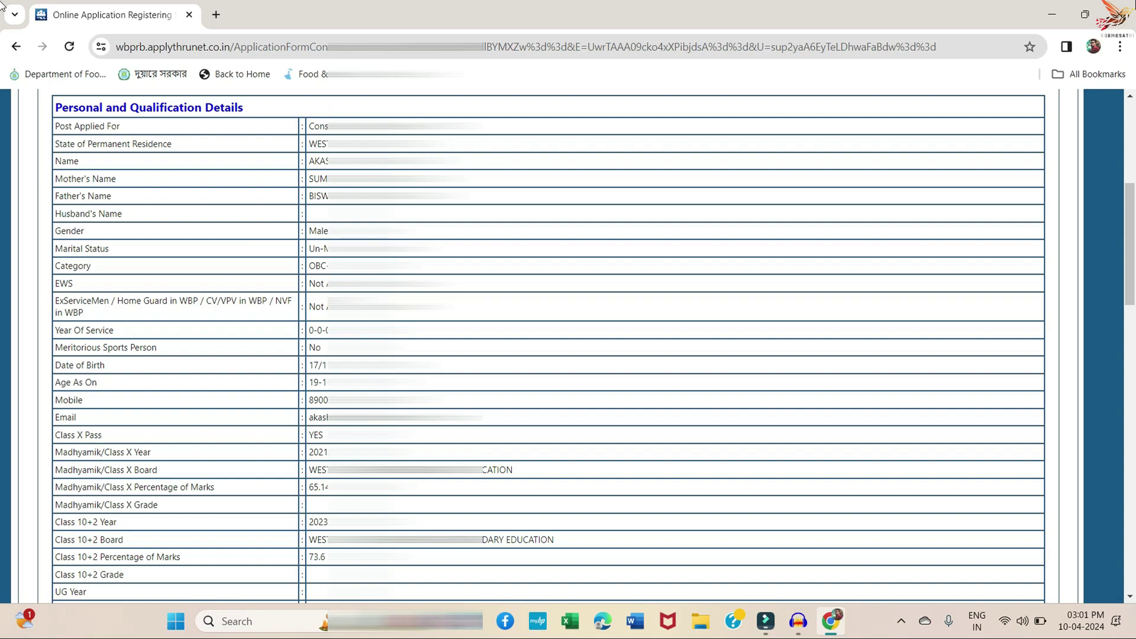
scroll(548, 347, "down", 4)
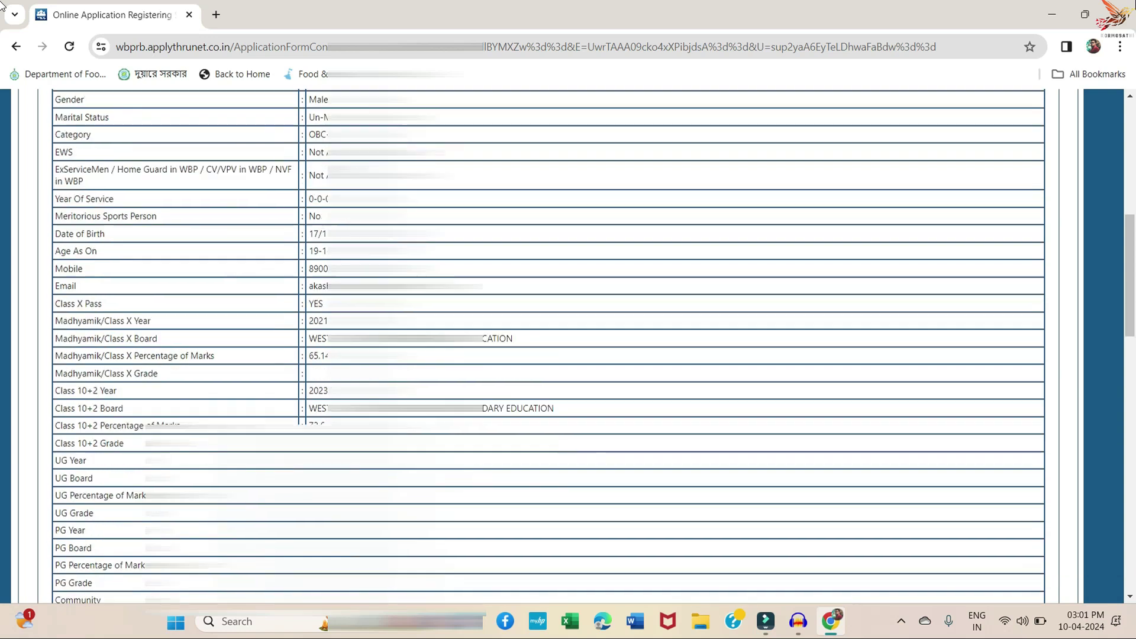
scroll(548, 346, "down", 3)
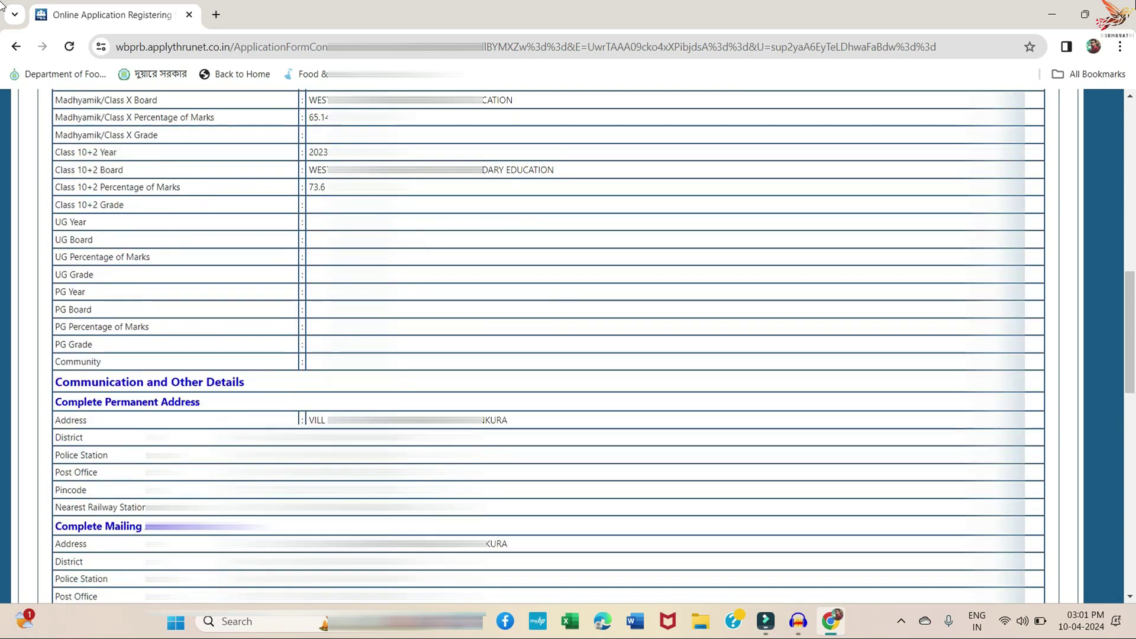
scroll(548, 346, "down", 9)
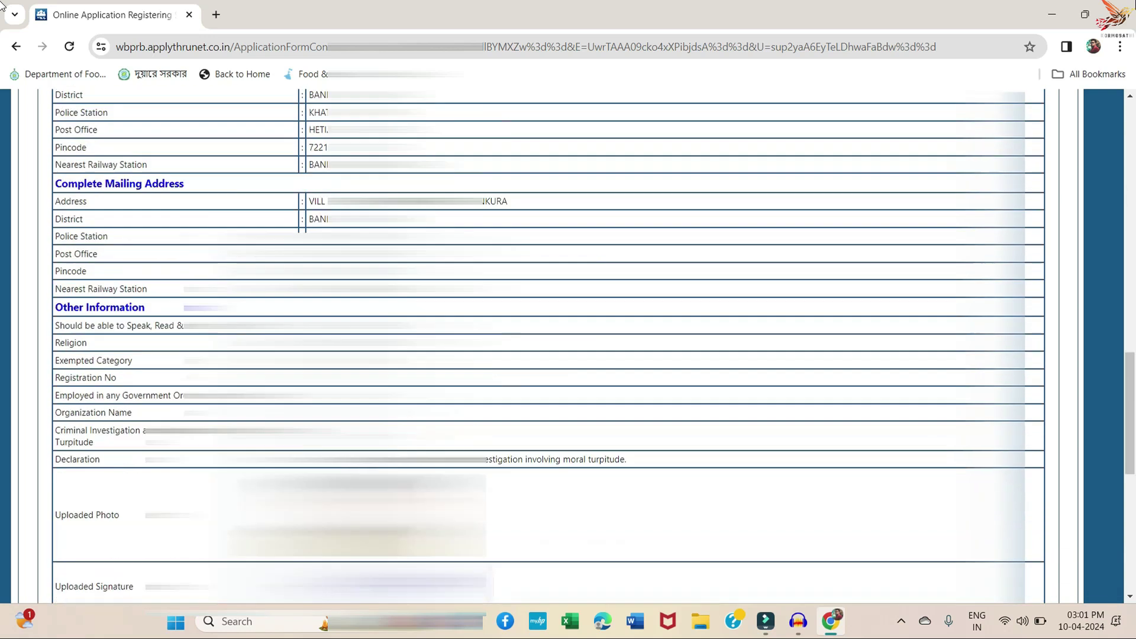
scroll(548, 346, "down", 1)
scroll(548, 346, "down", 3)
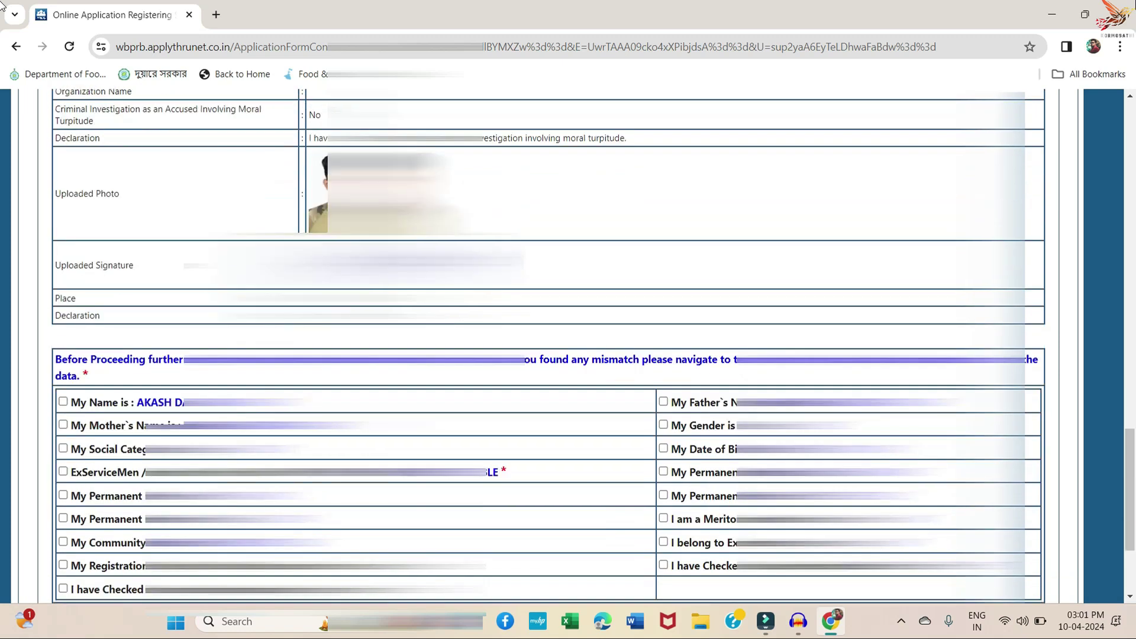
- Tick the checklist items for name, father's and mother's name, gender, social category and birth date
left_click(63, 253)
left_click(64, 253)
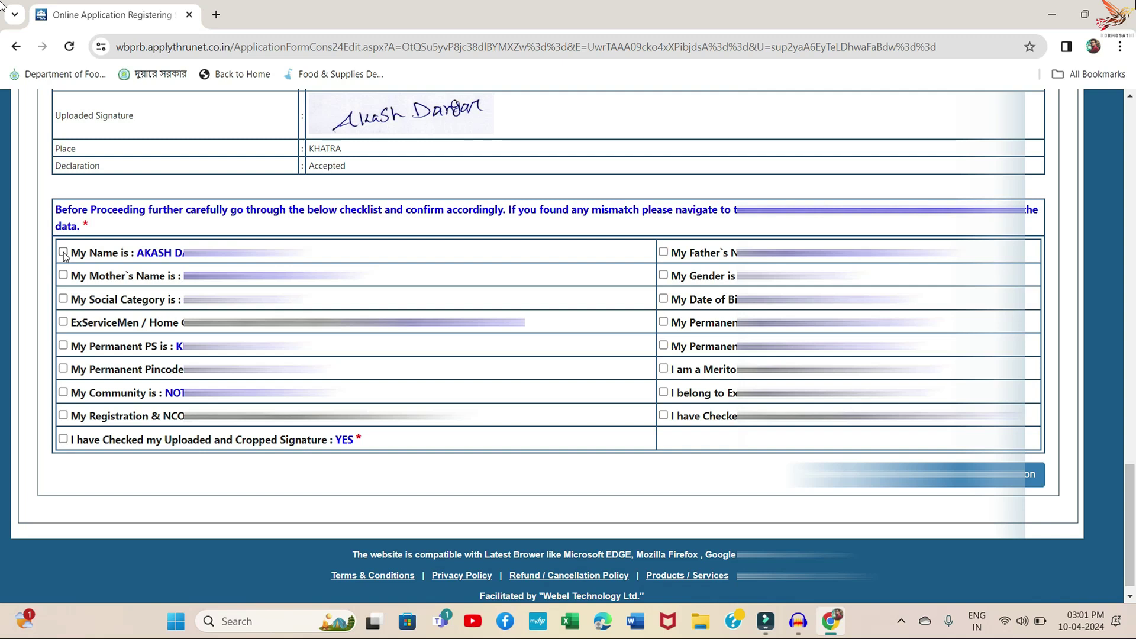
left_click(63, 253)
left_click(663, 251)
left_click(63, 276)
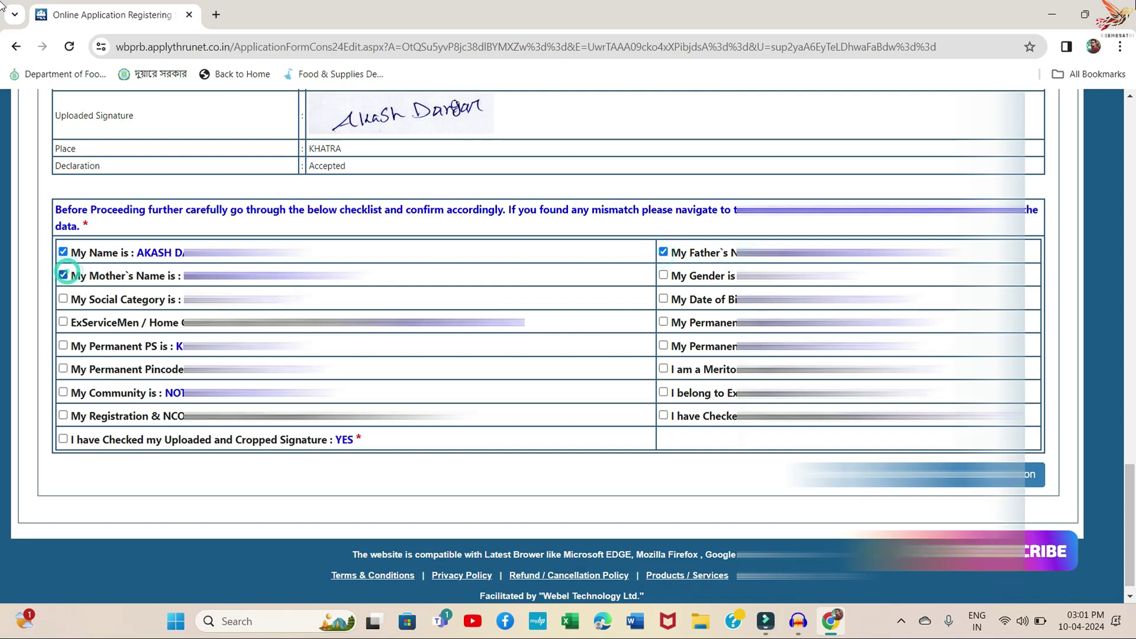
left_click(663, 275)
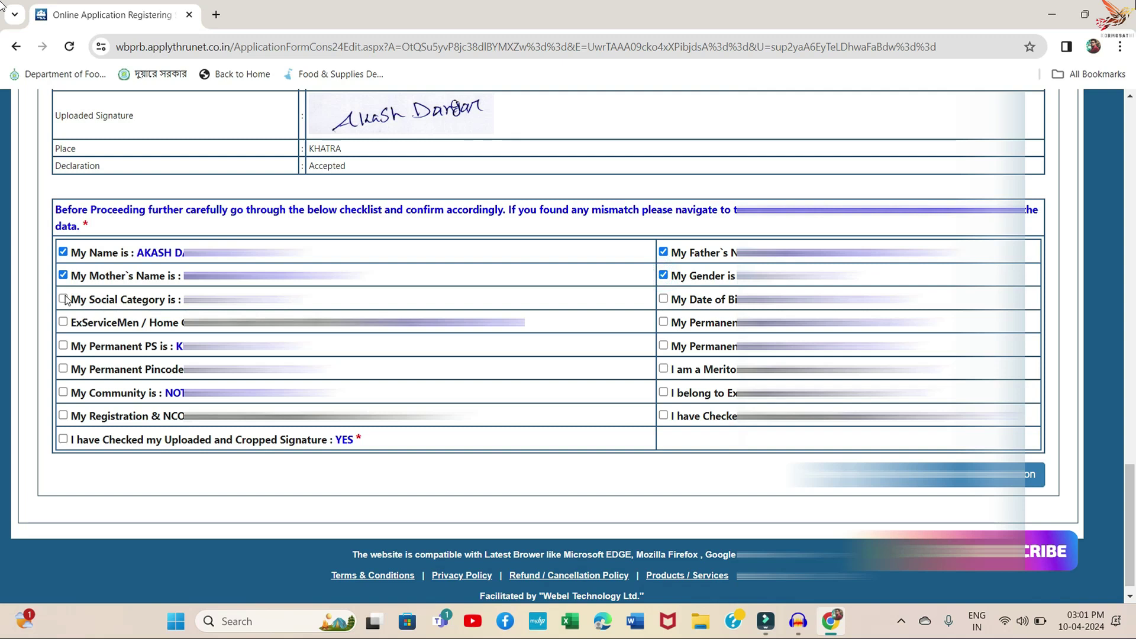
left_click(63, 299)
left_click(663, 299)
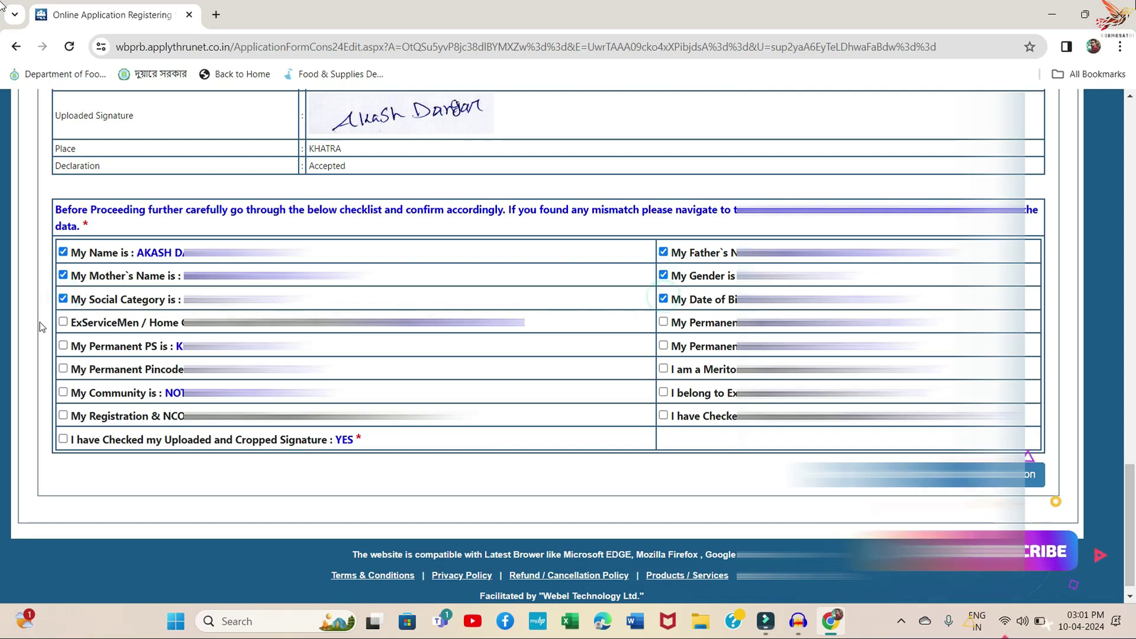
- Tick the ex-servicemen, permanent address and all remaining checklist items, then submit
left_click(62, 322)
left_click(663, 322)
left_click(63, 345)
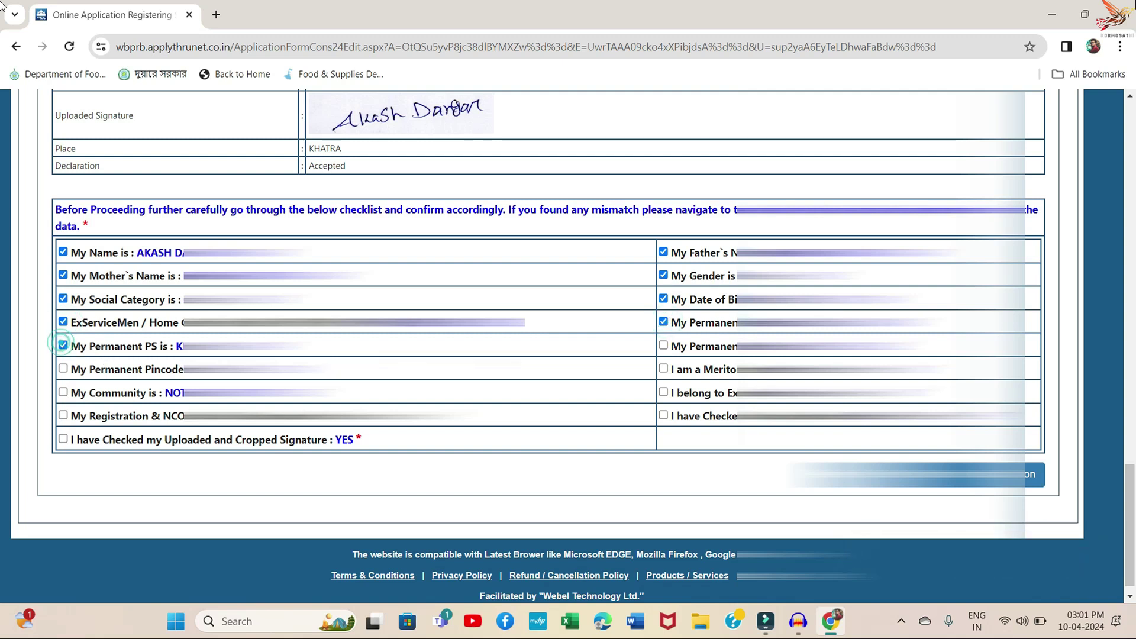
left_click(664, 346)
left_click(63, 438)
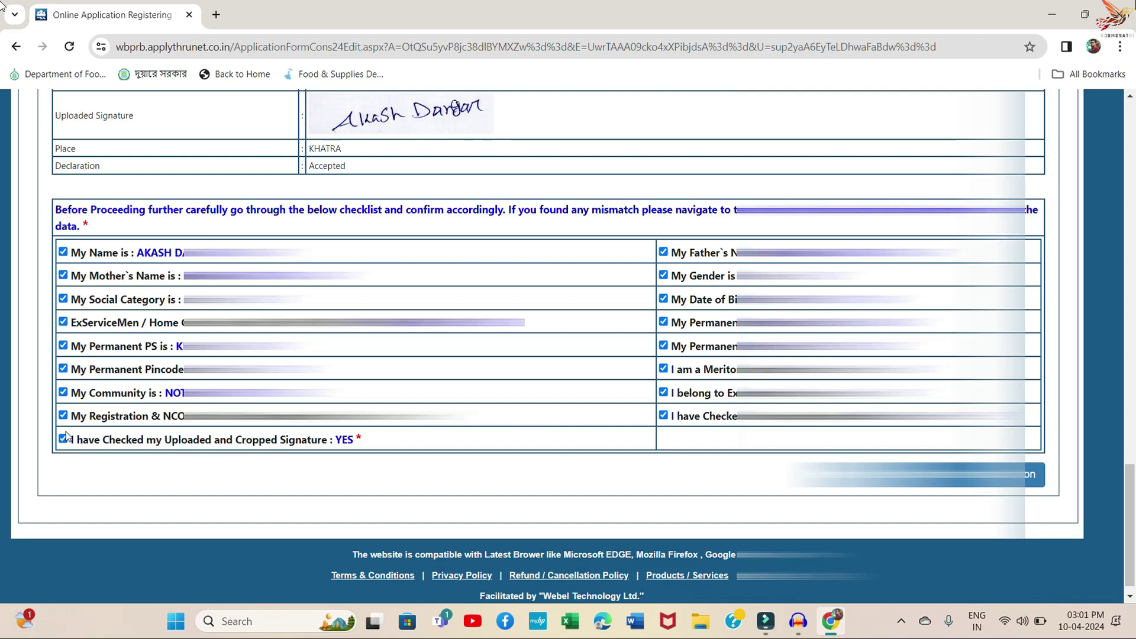
left_click(1029, 474)
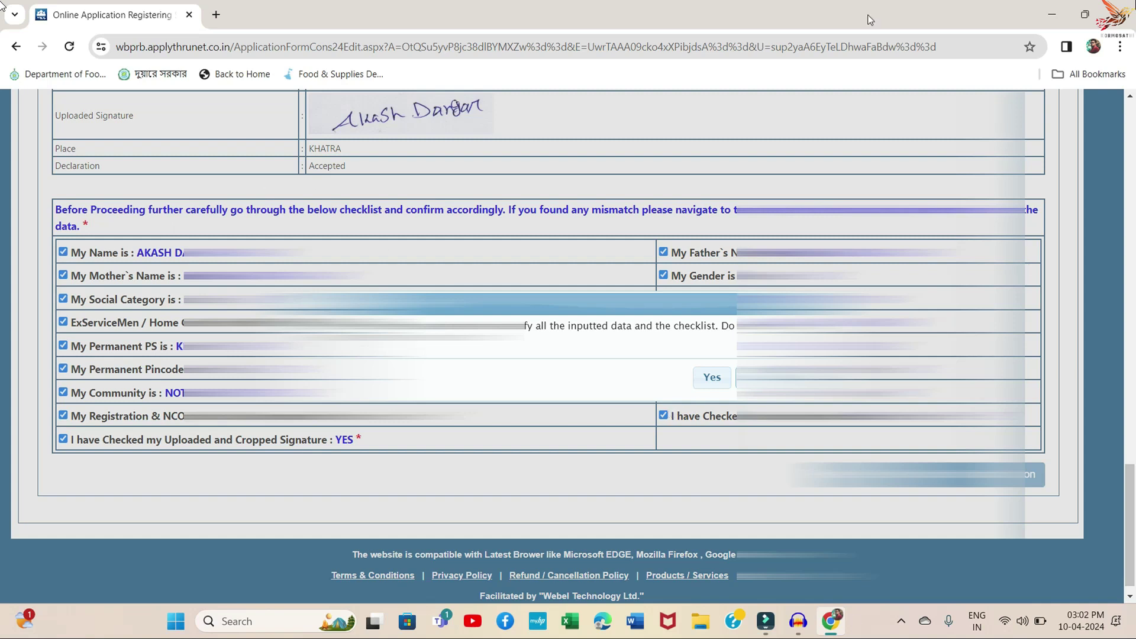
- Confirm the final submission and dismiss the 'Application Submitted Successfully' alert
left_click(722, 378)
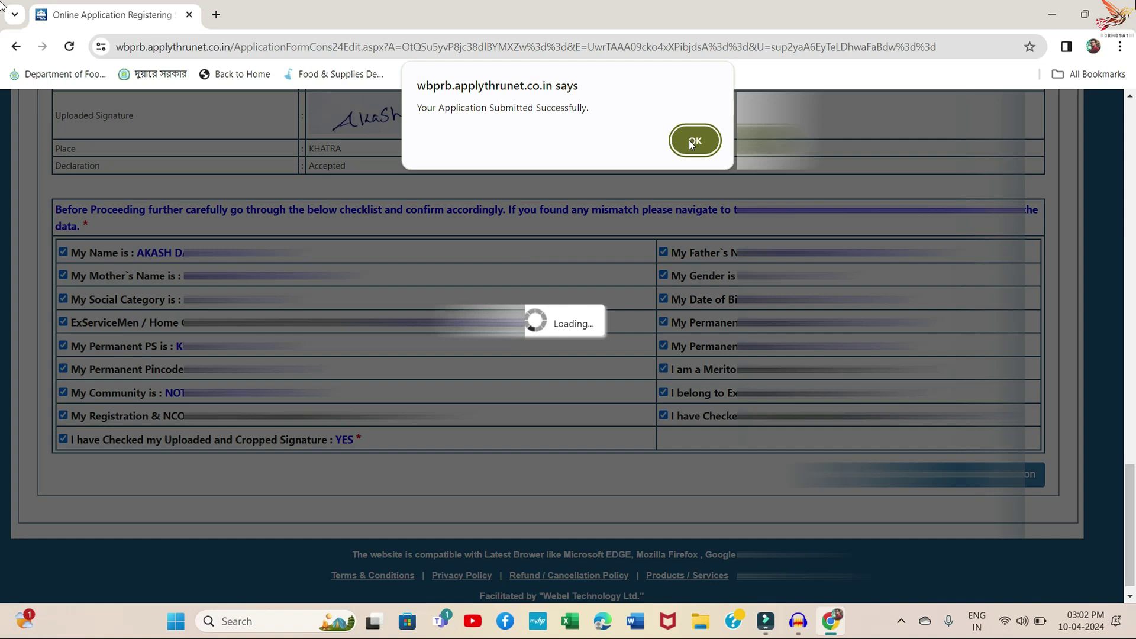
left_click(691, 144)
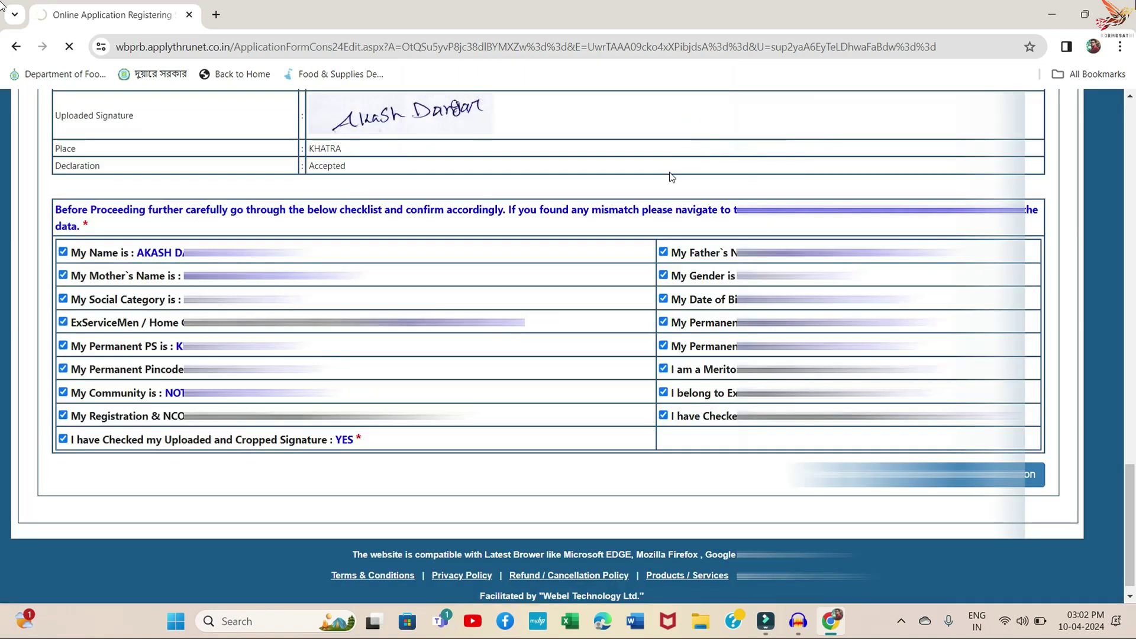